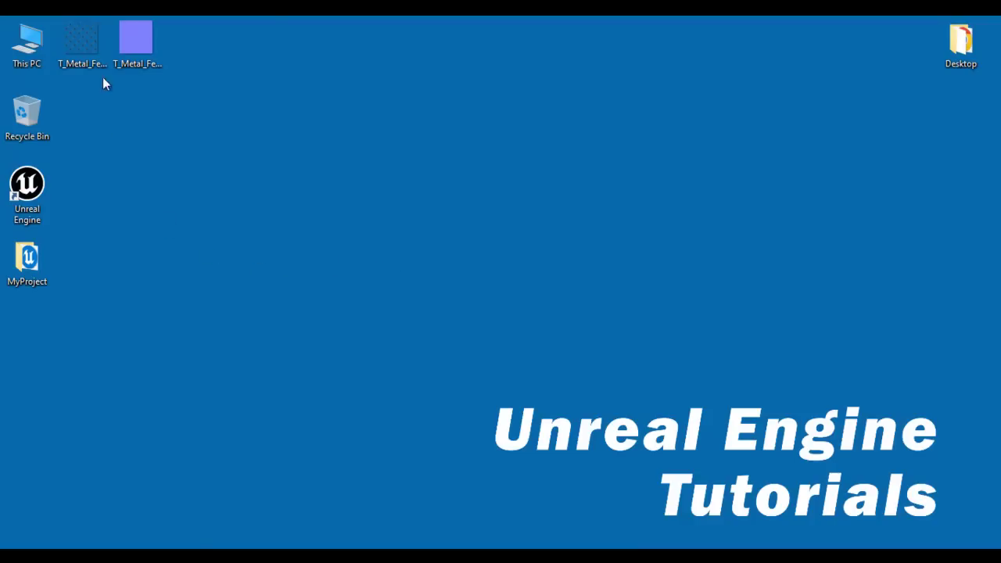
Step: Create a new folder named Textures under Content
left_click(84, 43)
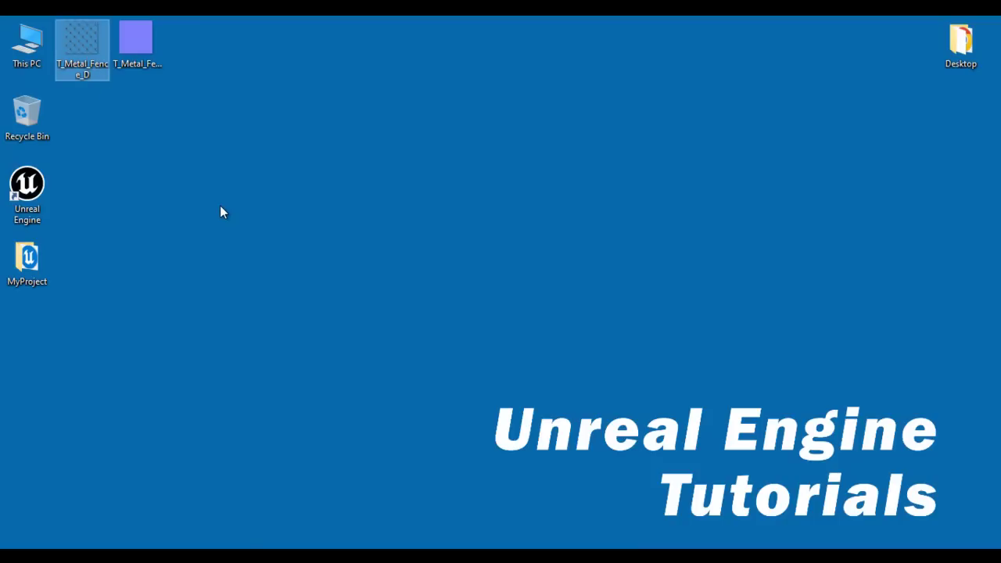
left_click(143, 47)
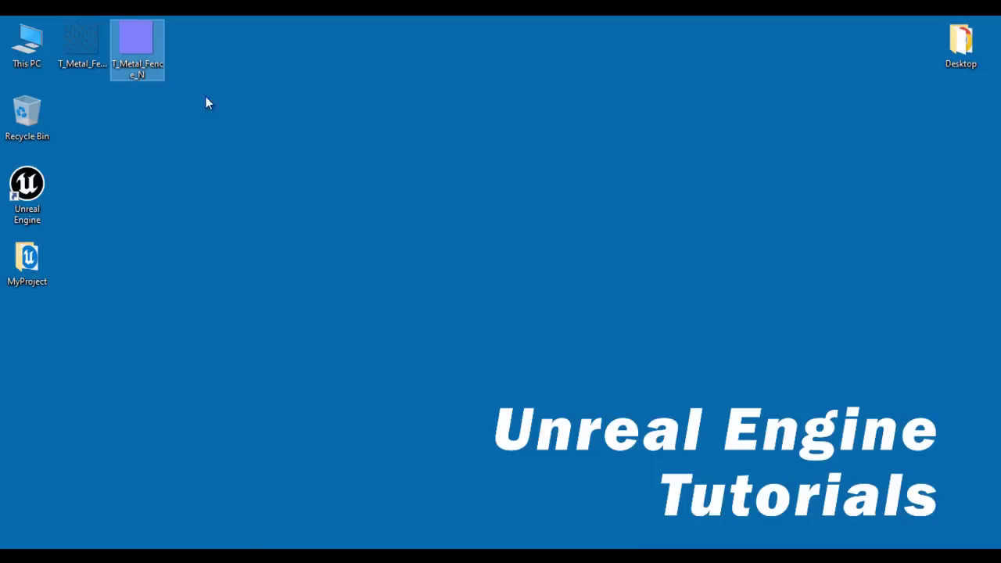
left_click(363, 173)
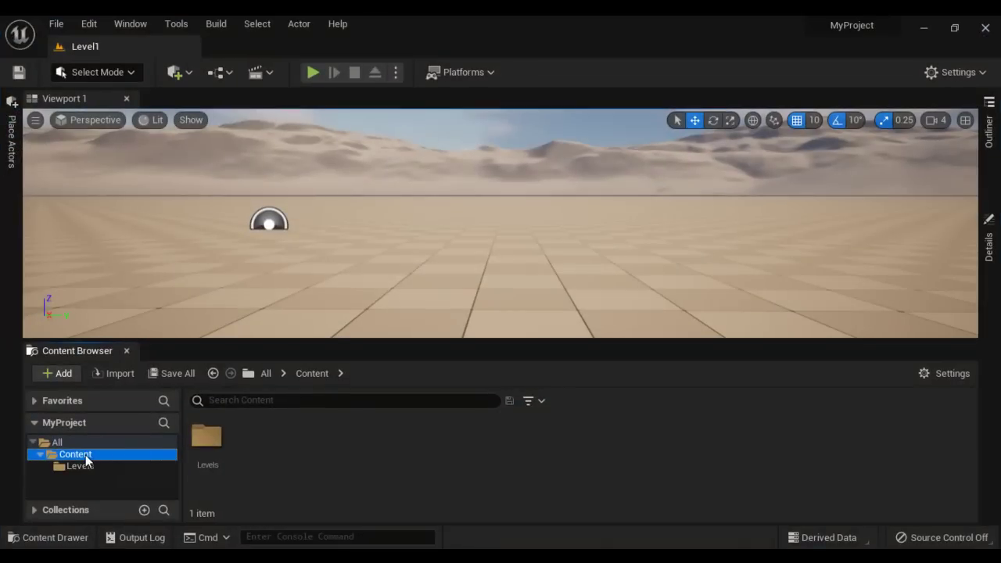
right_click(86, 458)
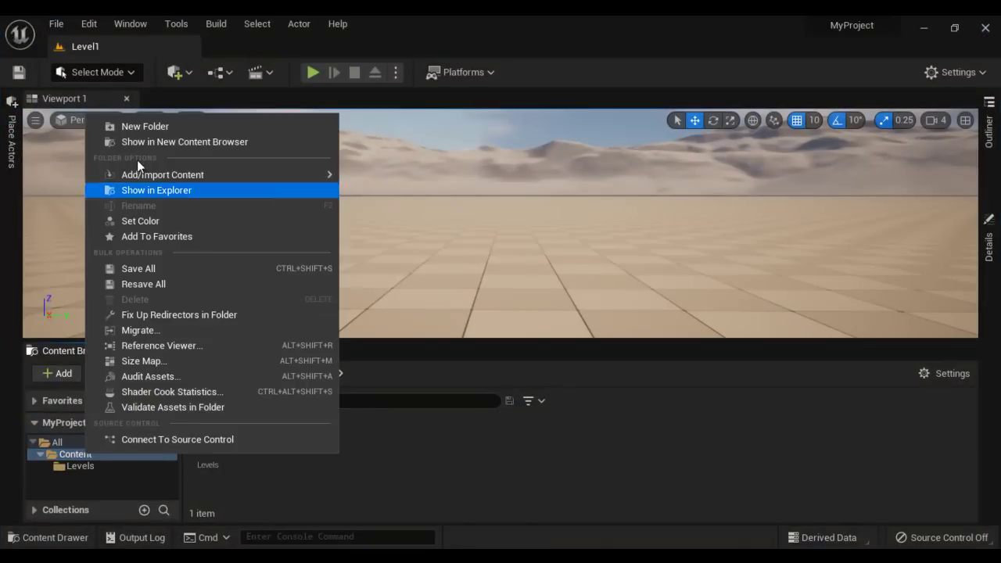
left_click(147, 125)
type("Textures")
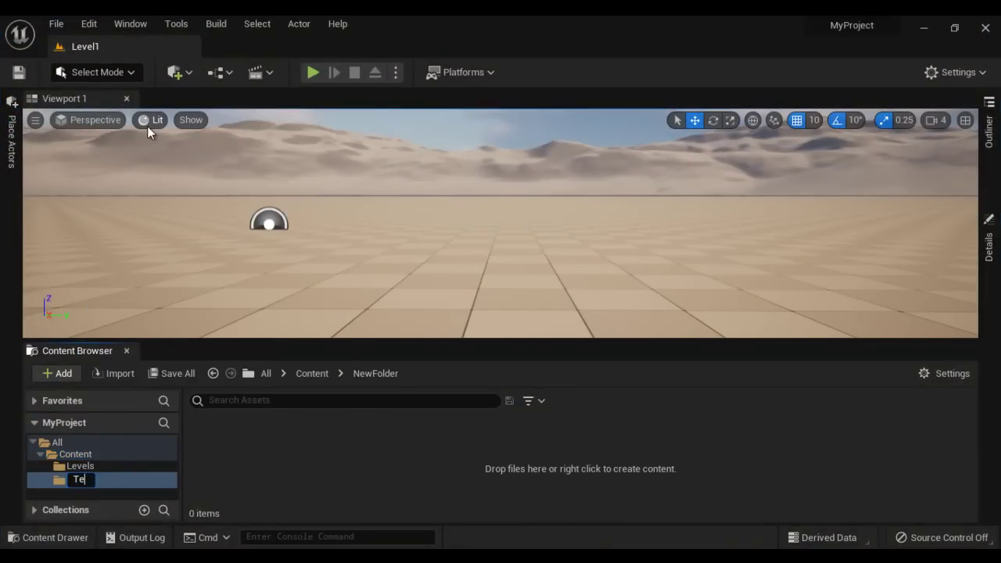
key("Return")
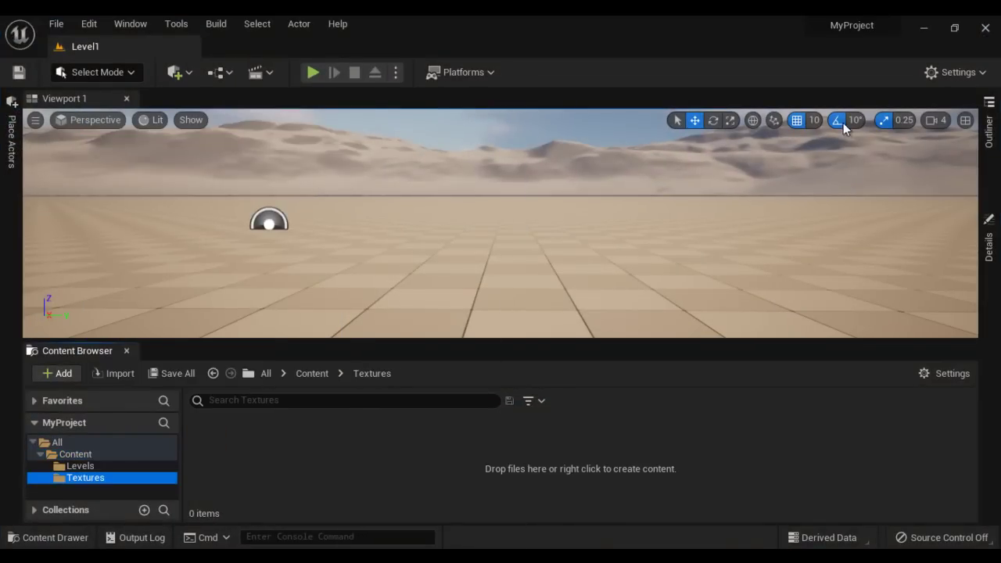
Step: Import T_Metal_Fence_D and T_Metal_Fence_N from the desktop into Textures, accepting the normal-map import
left_click(924, 29)
left_click(82, 43)
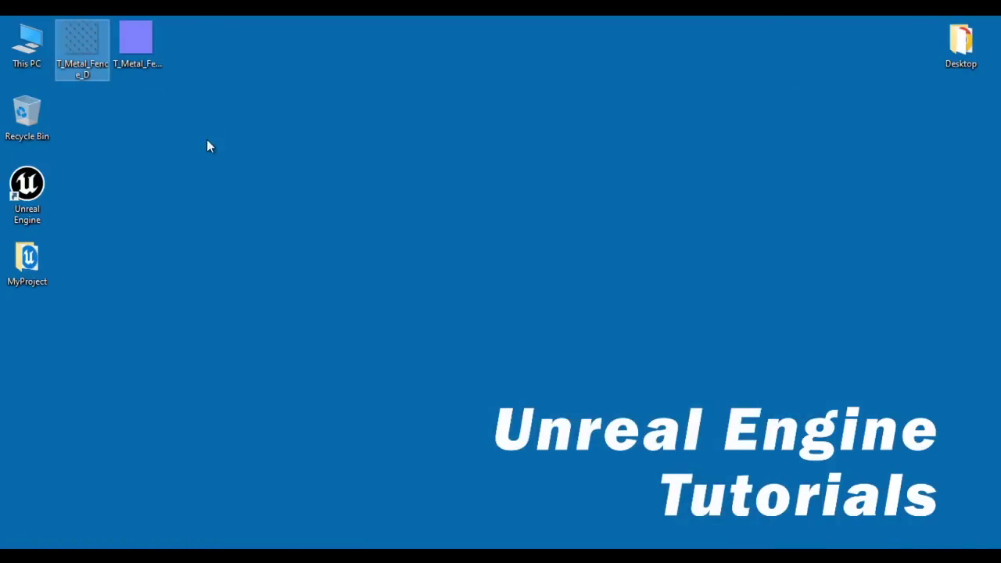
left_click(133, 40, "ctrl")
left_click_drag(133, 40, 111, 479)
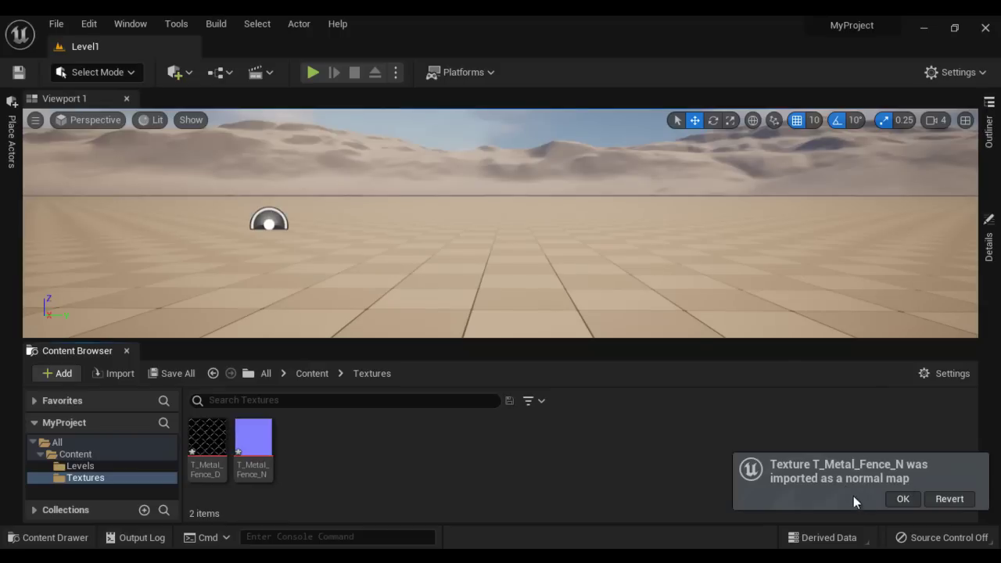
left_click(902, 498)
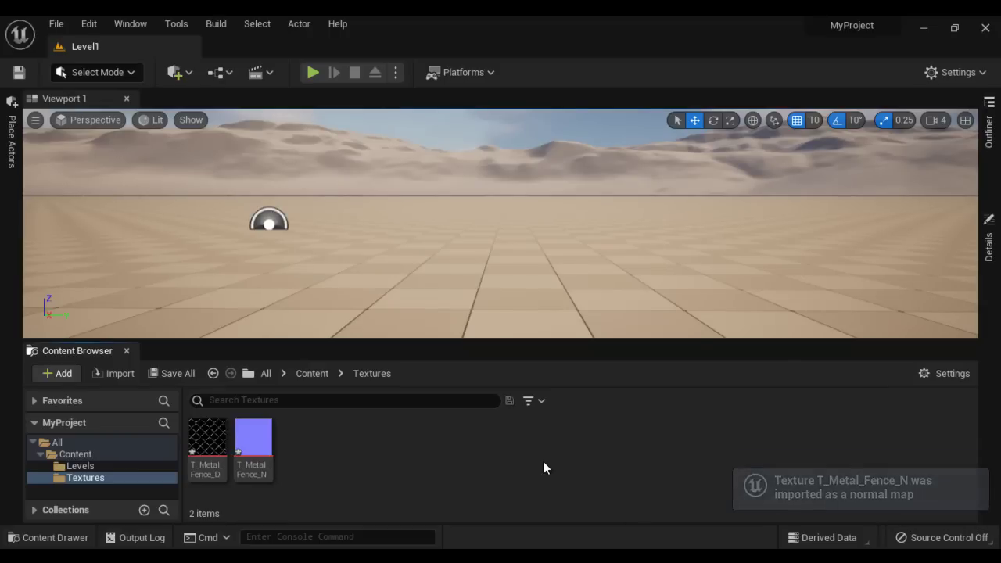
Step: Create a new folder named Materials under Content
right_click(84, 455)
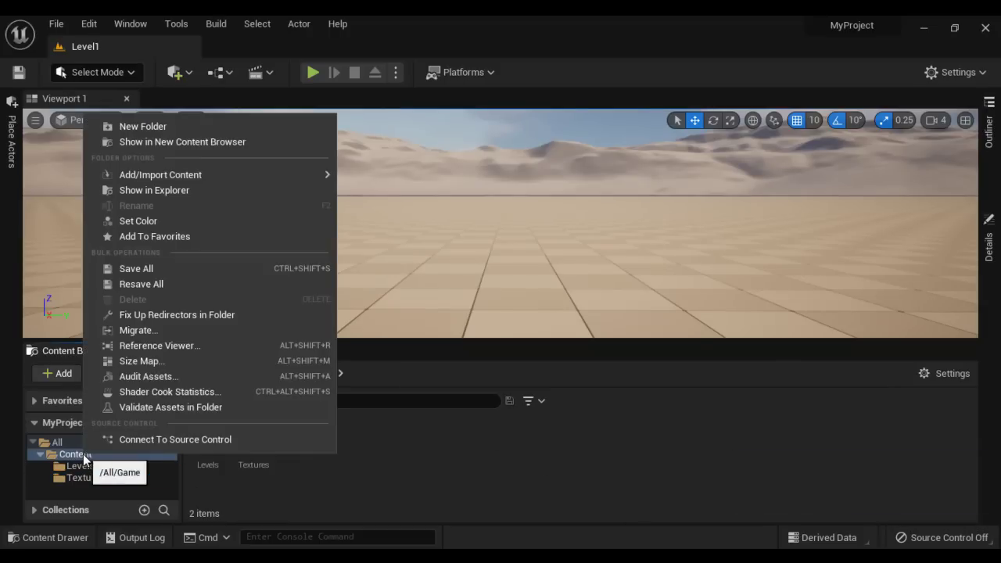
left_click(173, 126)
type("Materials")
key("Return")
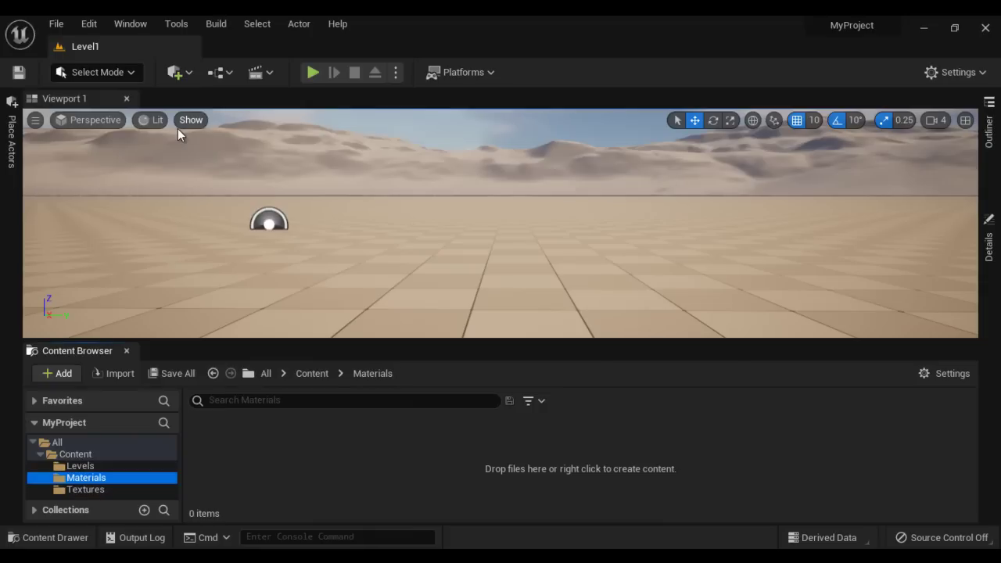
Step: Create a new material asset named M_Metal_Fence inside Materials
right_click(232, 481)
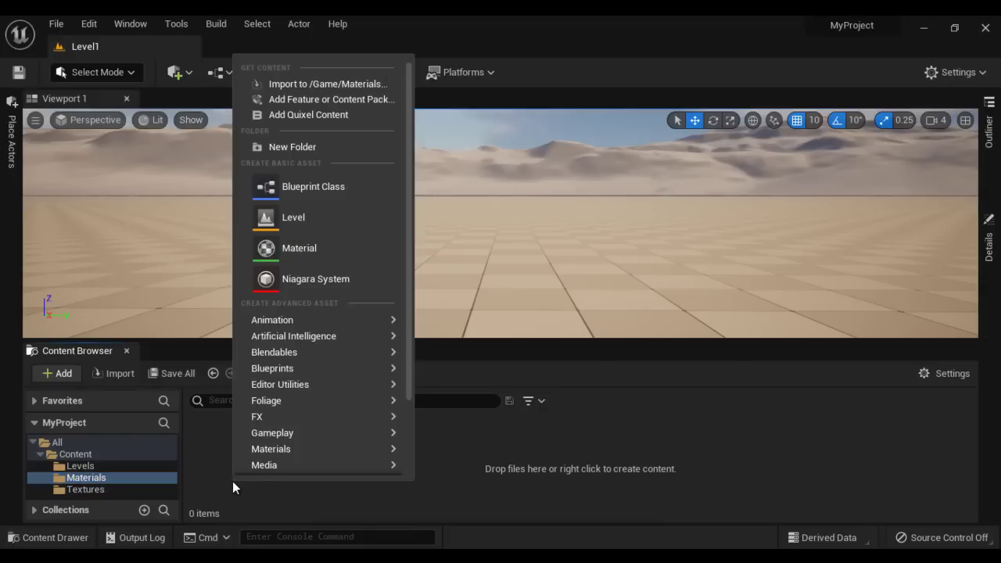
left_click(297, 246)
type("M")
type("_Me")
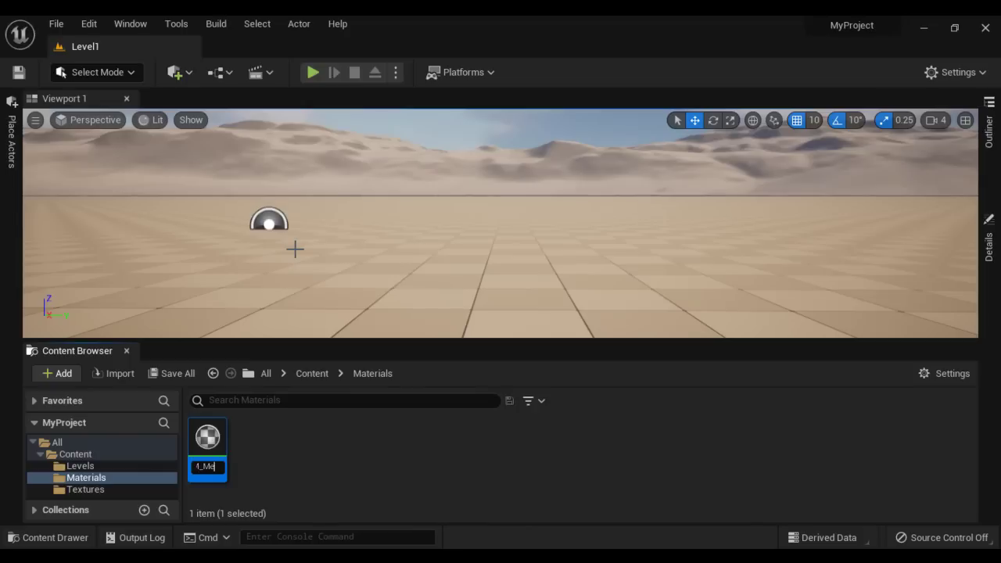
type("tal_Fence")
key("Return")
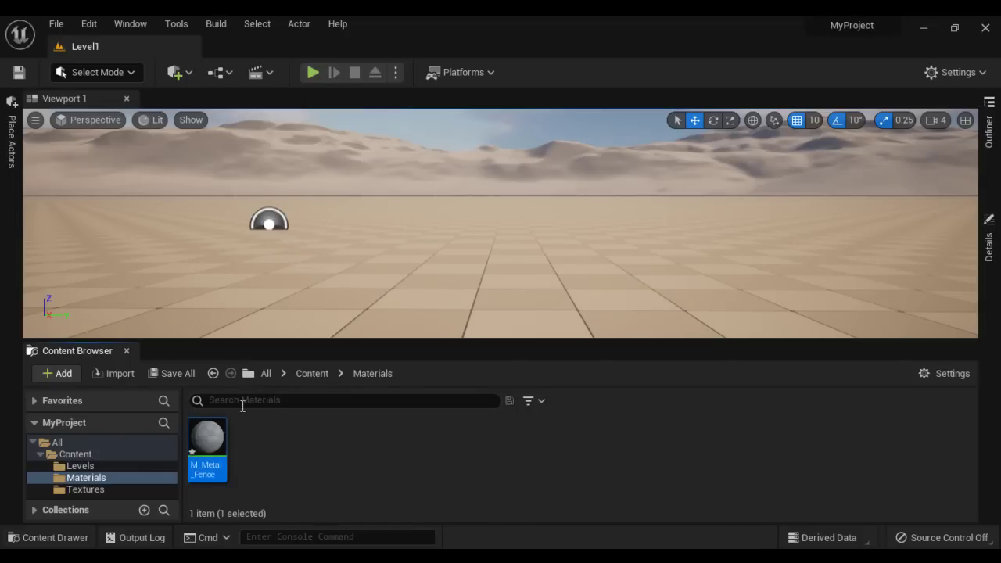
Step: Open M_Metal_Fence in the Material Editor and bring the Details Material section into view
double_click(208, 447)
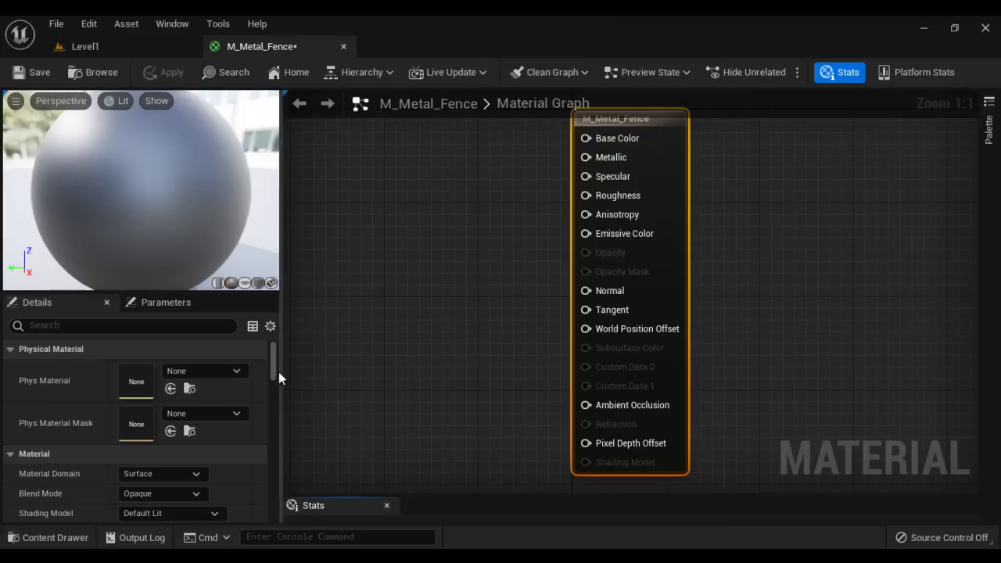
mouse_move(271, 357)
left_mouse_down()
mouse_move(274, 368)
mouse_move(69, 372)
left_mouse_up()
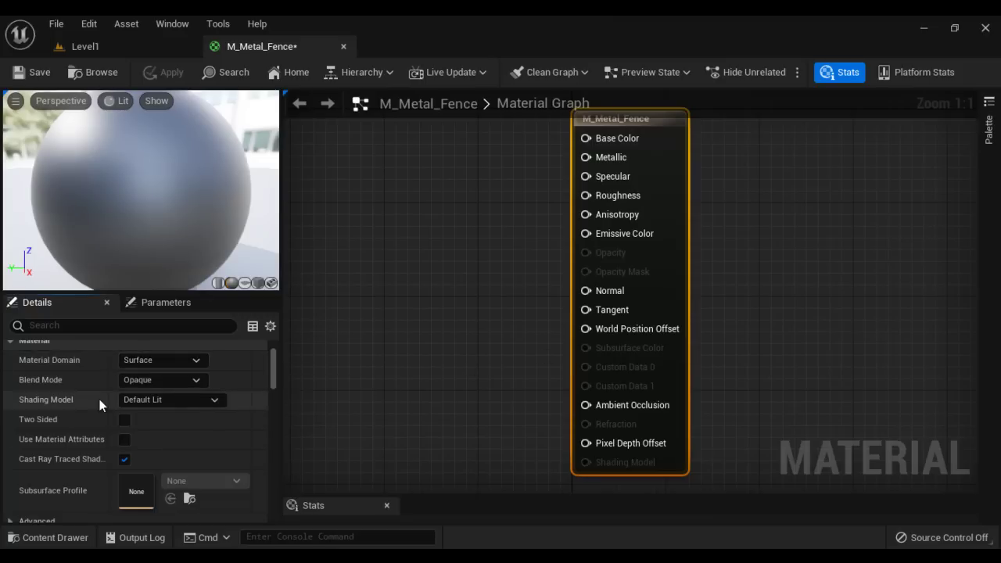
Step: Set M_Metal_Fence's Blend Mode to Masked and enable Two Sided
left_click(175, 381)
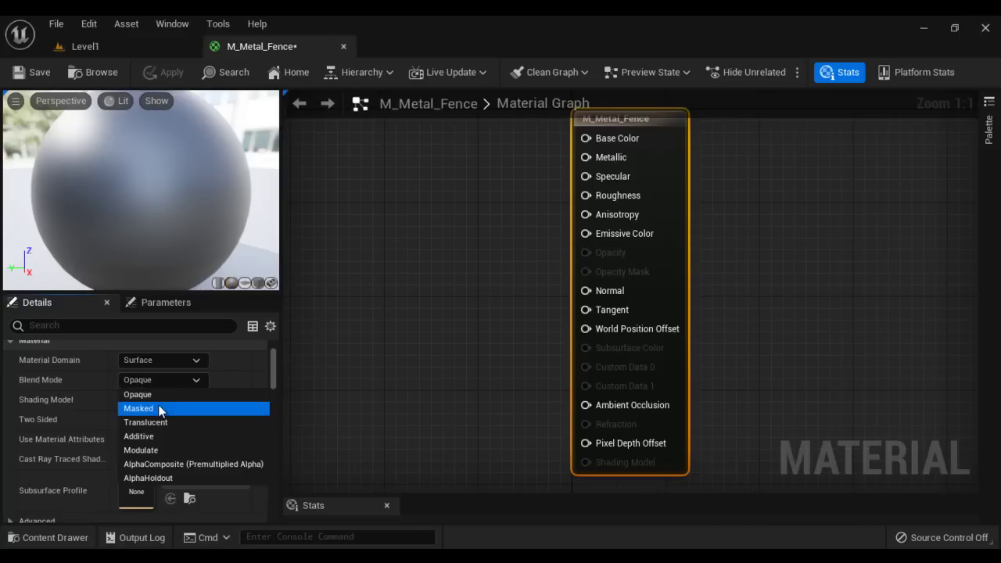
left_click(156, 409)
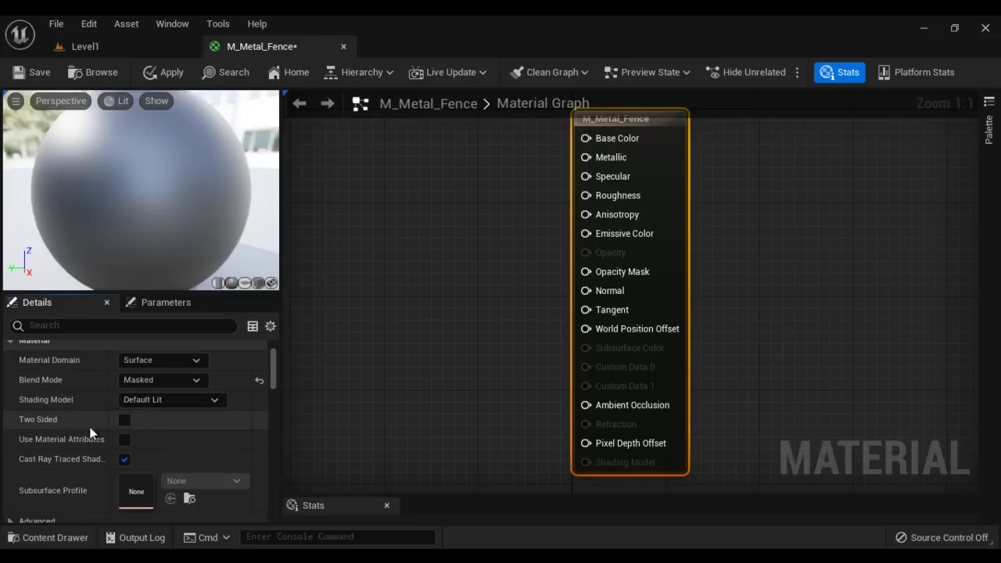
left_click(125, 421)
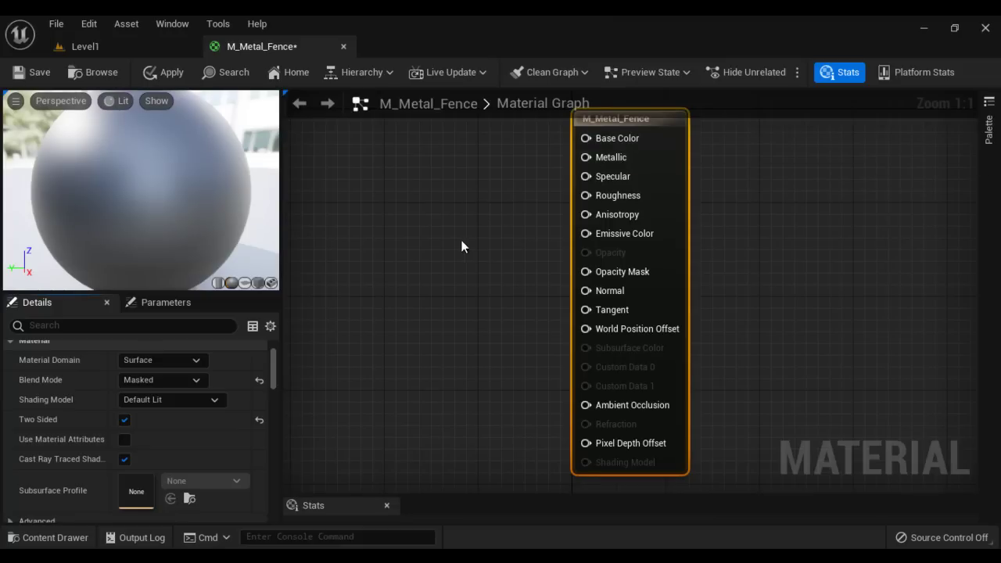
Step: Add a Texture Sample using T_Metal_Fence_D and wire its RGB into Base Color
right_click(359, 162)
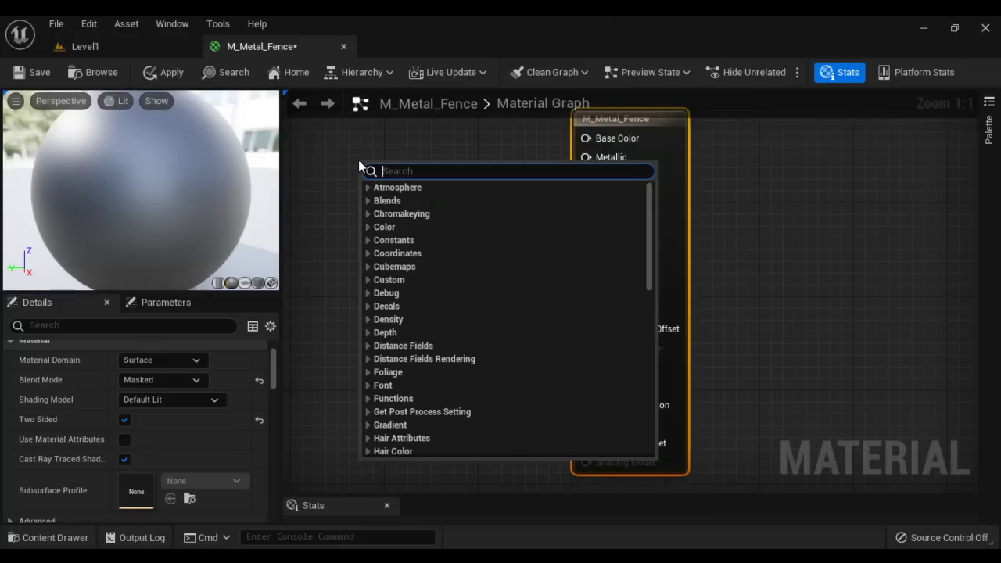
type("tex")
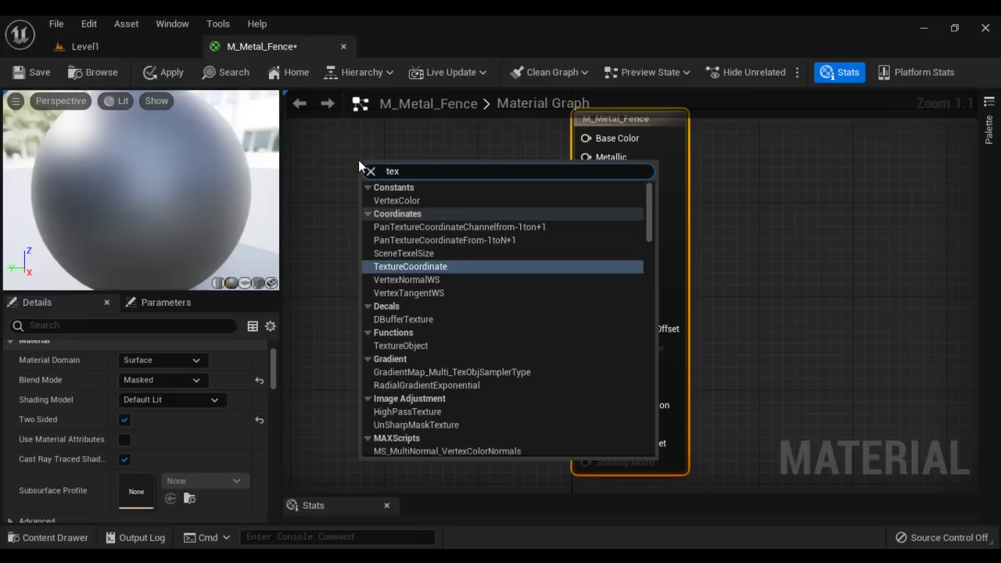
type("tu")
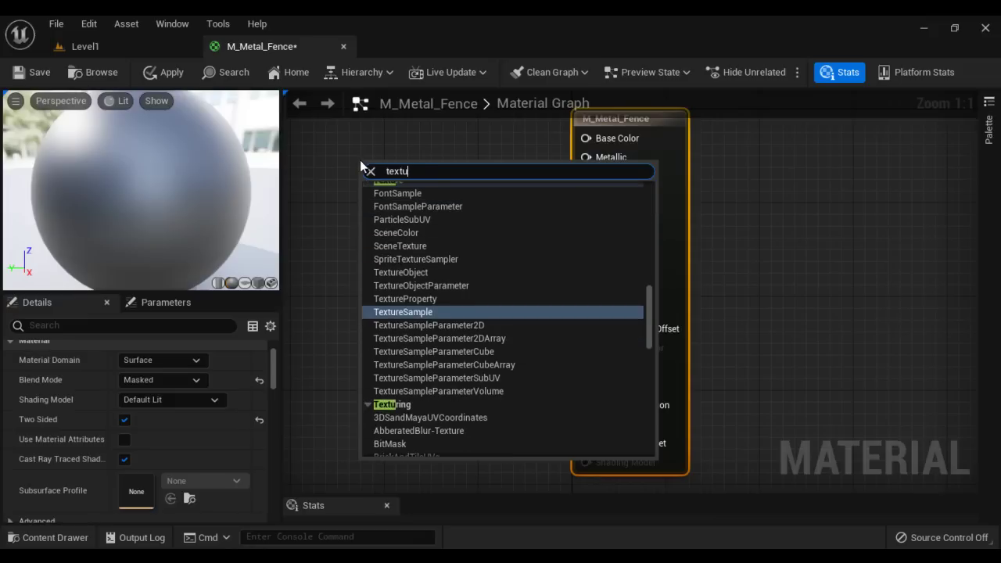
left_click(412, 313)
left_click(238, 424)
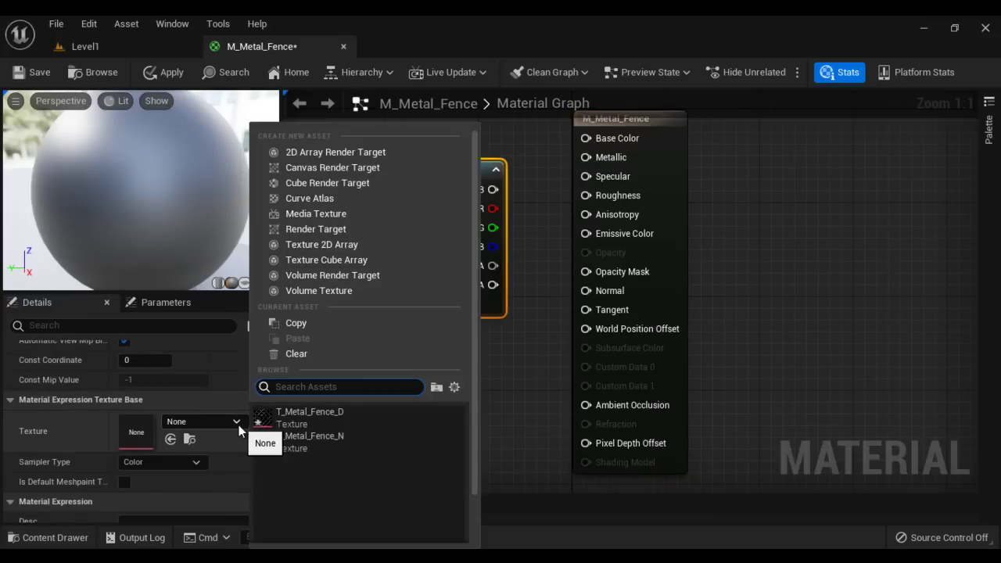
mouse_move(337, 420)
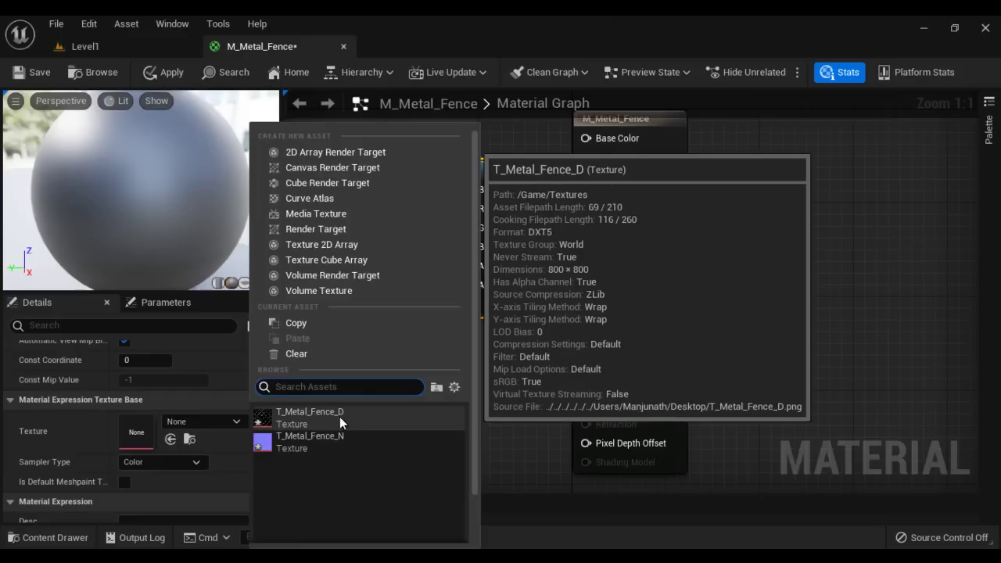
left_click(352, 418)
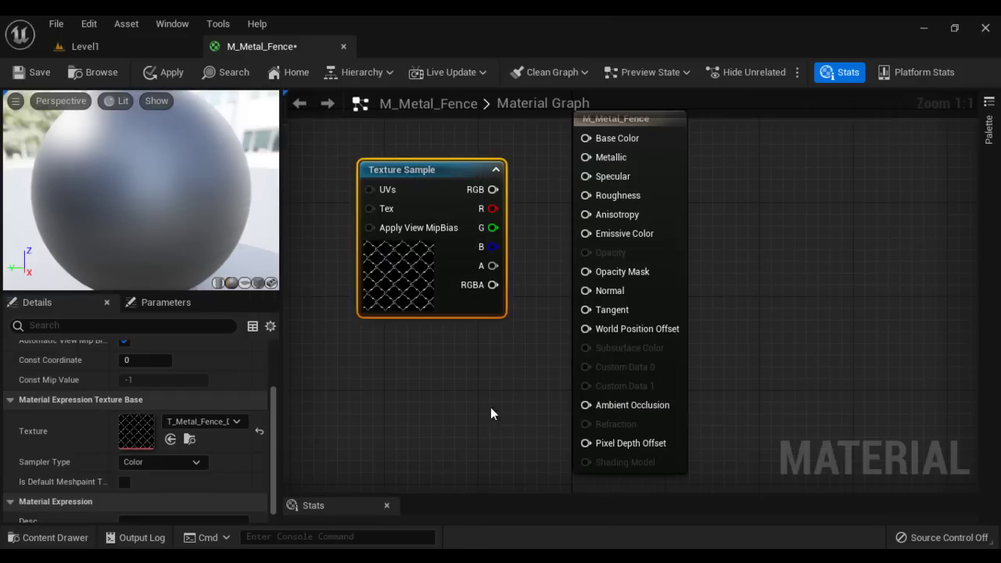
left_click_drag(493, 189, 587, 139)
scroll(137, 193, "down", 3)
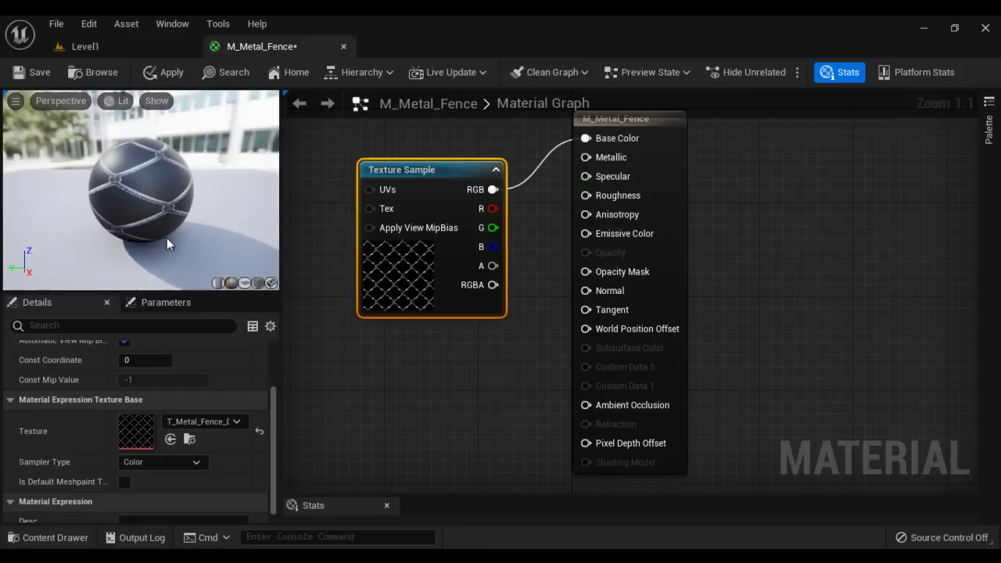
left_click_drag(134, 224, 162, 227)
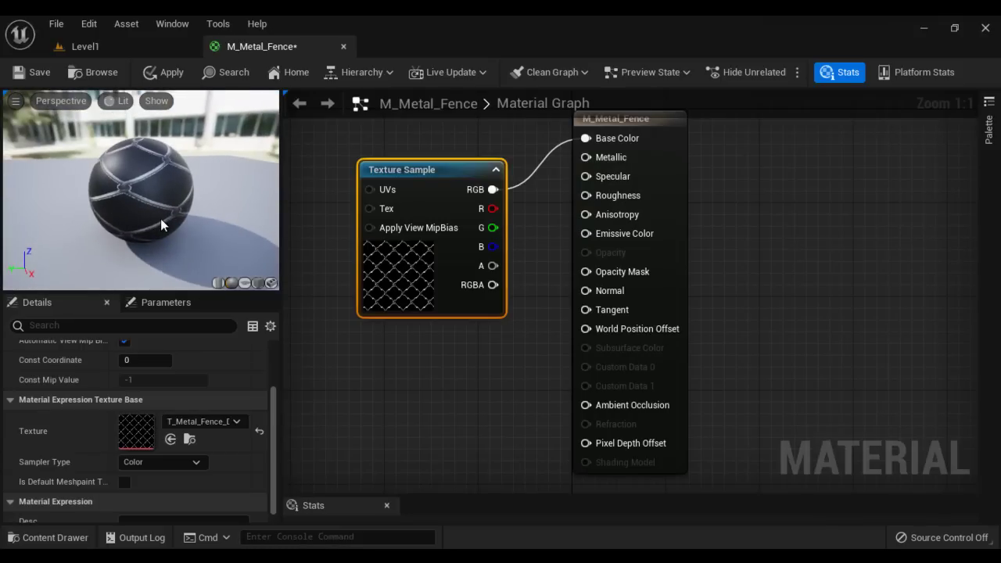
Step: Preview on a plane and wire the texture's alpha into Opacity Mask for the see-through fence
left_click(245, 283)
left_click_drag(166, 191, 160, 168)
scroll(142, 188, "up", 5)
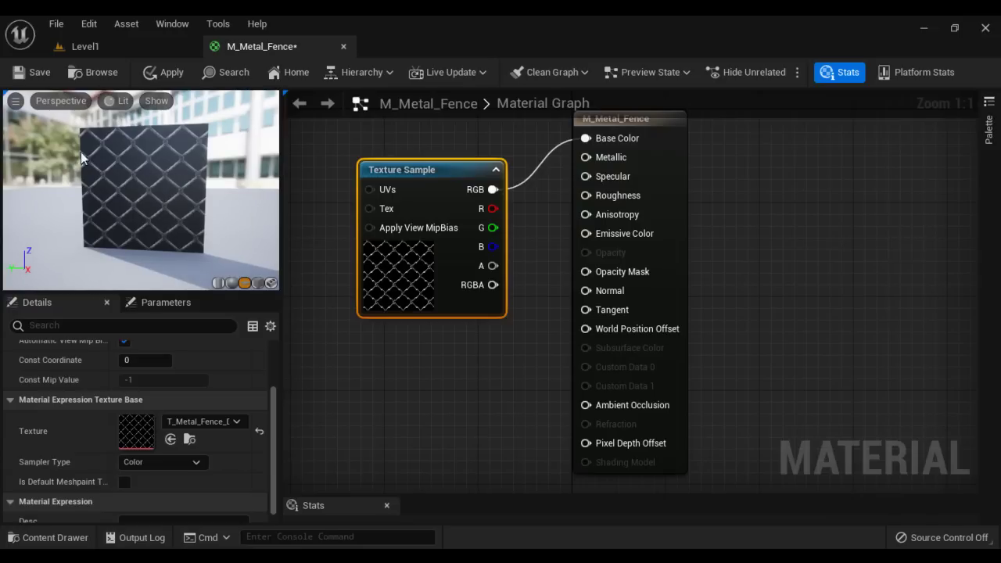
left_click_drag(493, 267, 628, 271)
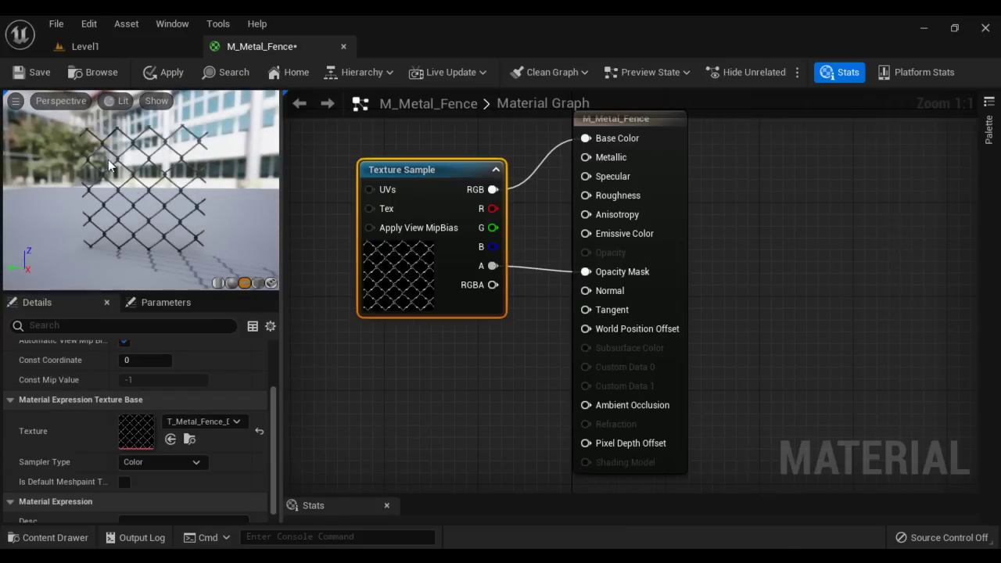
left_click_drag(192, 158, 196, 239)
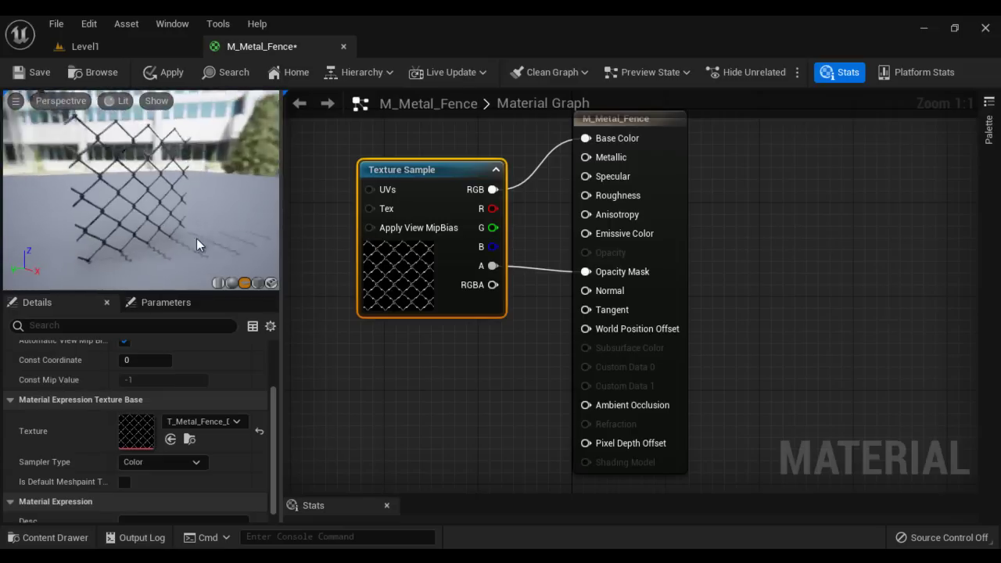
left_click_drag(446, 170, 401, 143)
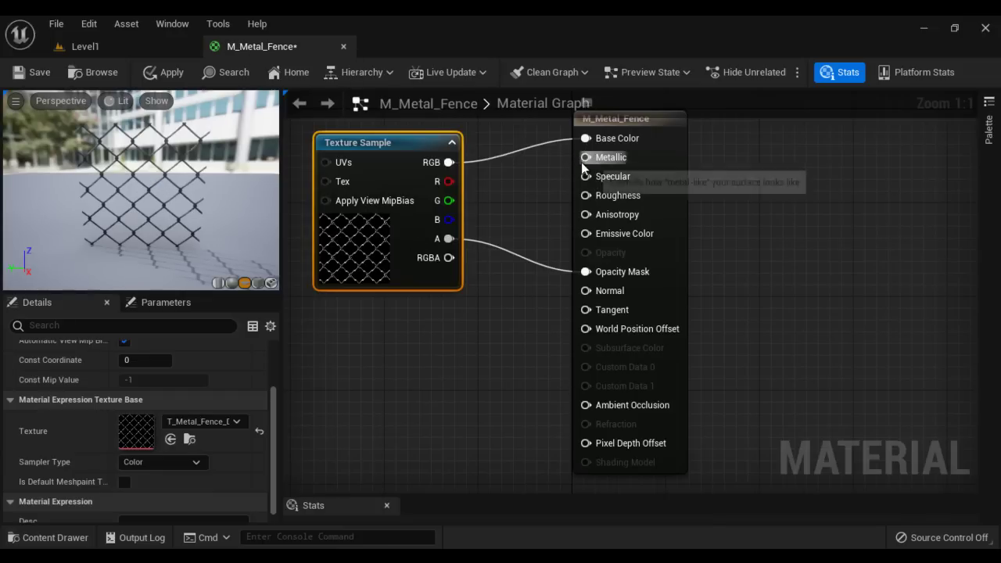
Step: Wire a Constant node with value 1 into the Metallic input
left_click_drag(585, 157, 406, 341)
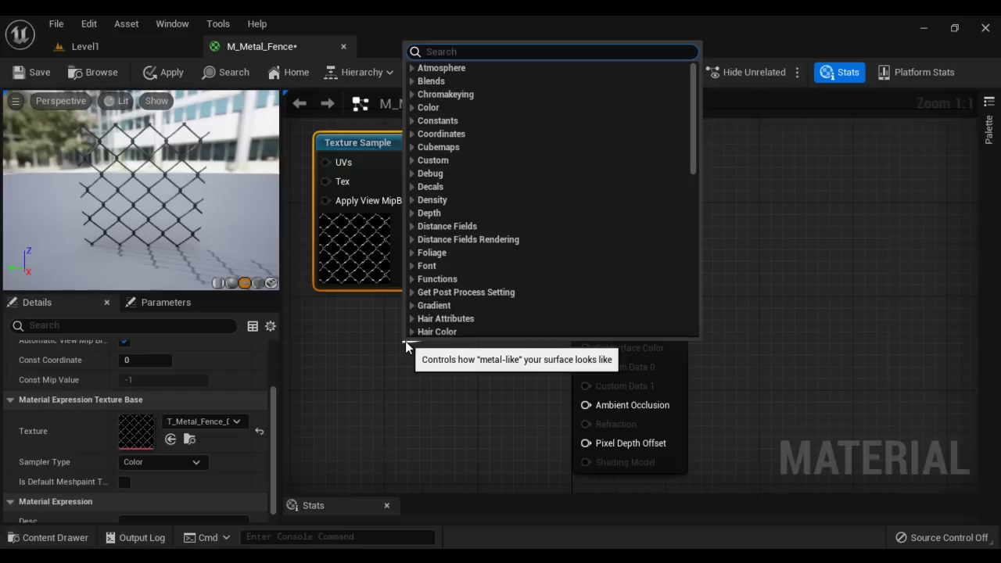
type("cons")
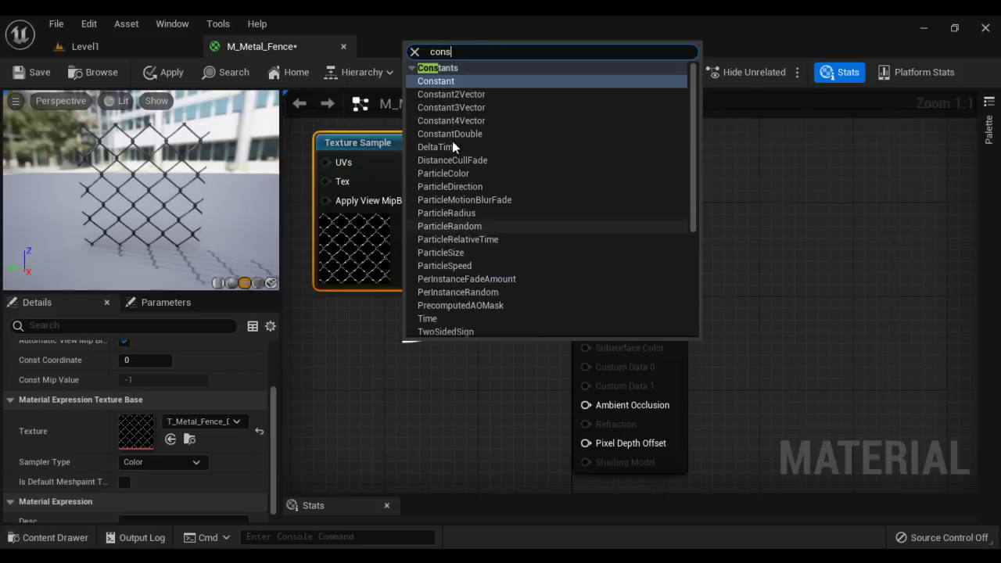
left_click(462, 80)
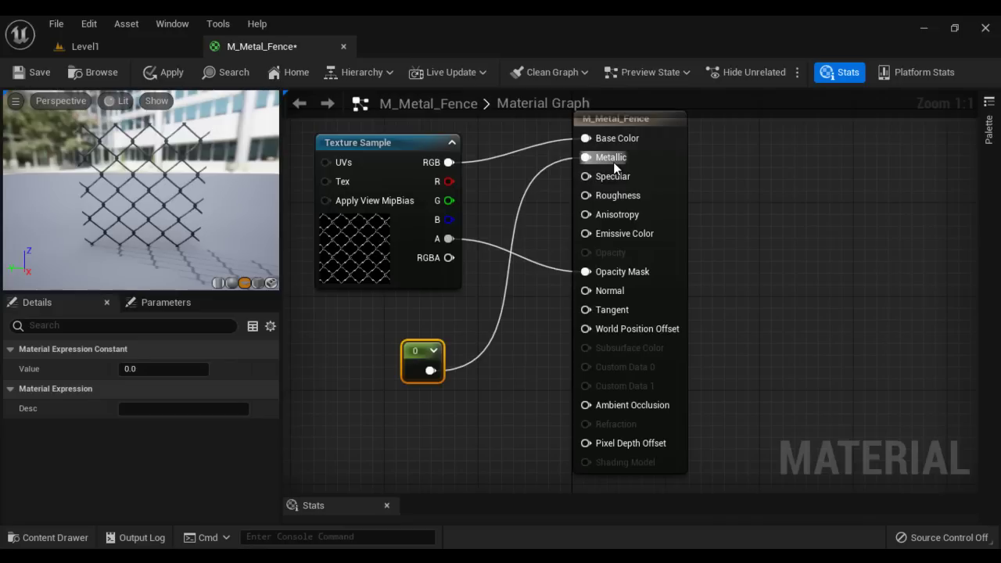
left_click(164, 369)
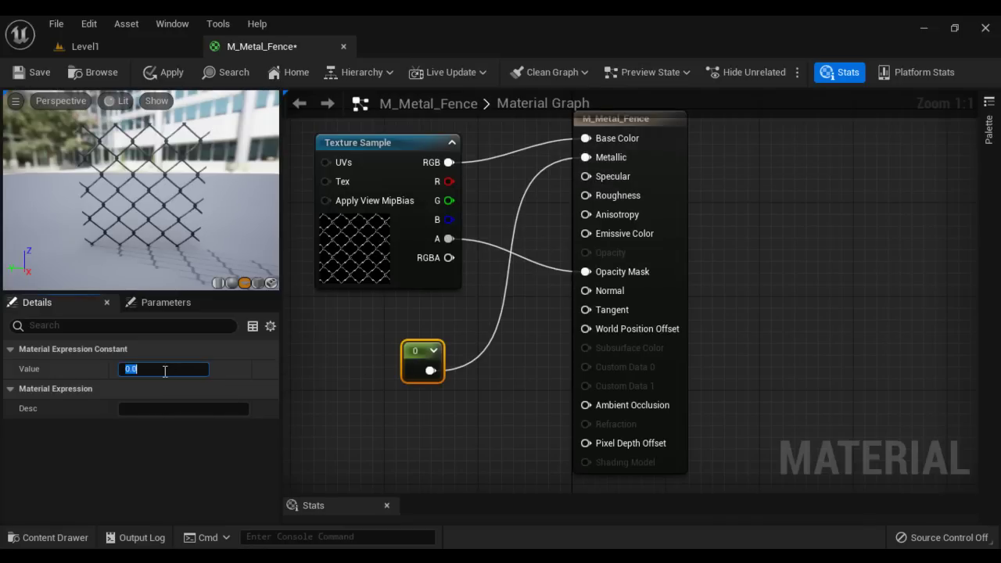
type("1")
key("Return")
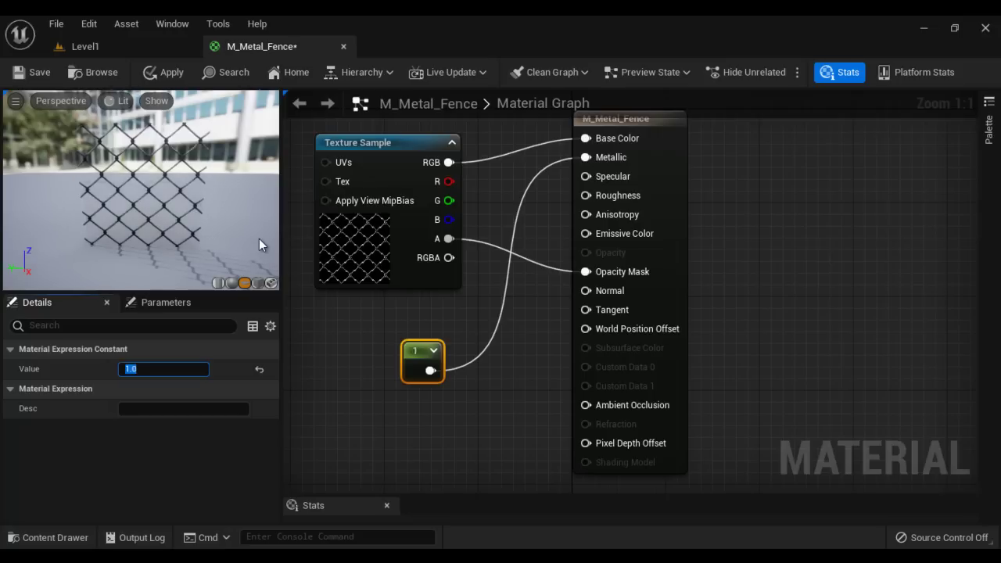
mouse_move(586, 197)
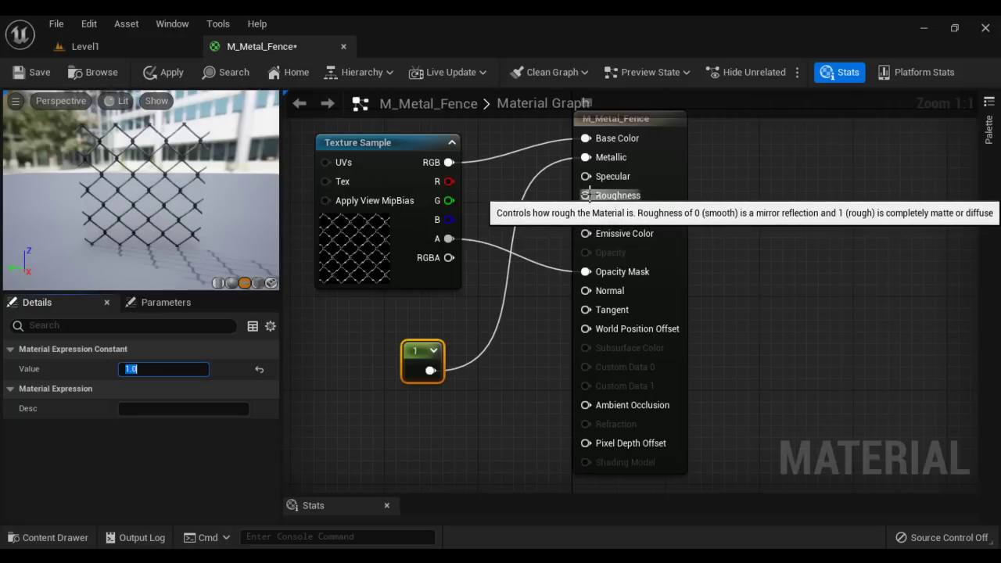
left_click_drag(586, 197, 421, 417)
Step: Feed Roughness from a Constant of 0.5 placed beneath the Metallic constant
type("cons")
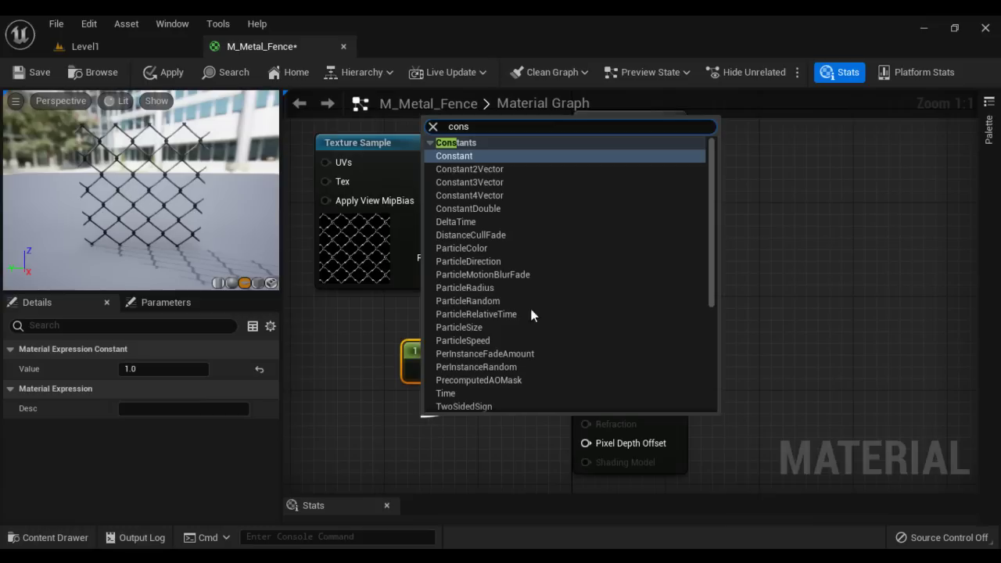
left_click(470, 155)
left_click_drag(413, 350, 384, 317)
left_click_drag(431, 420, 386, 386)
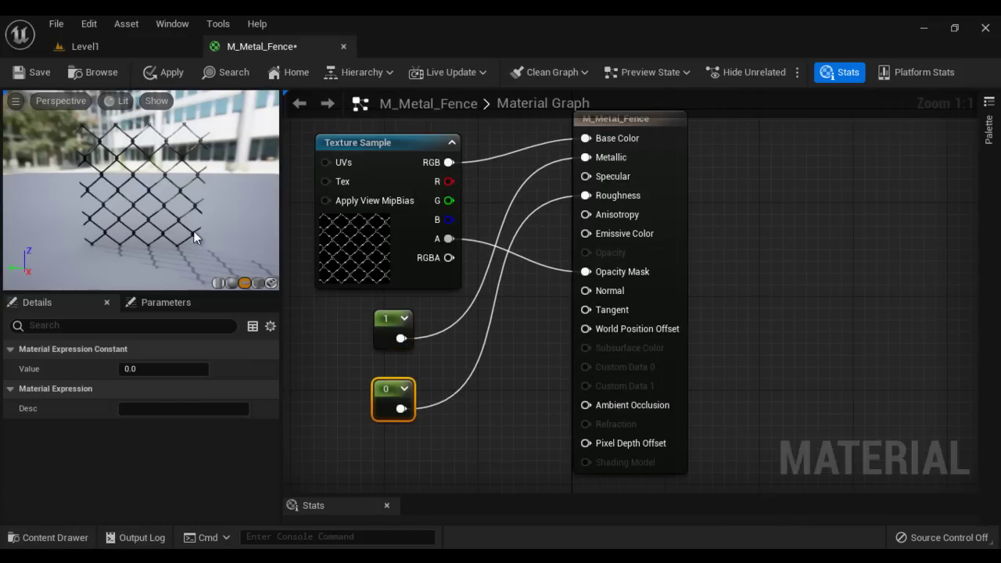
left_click_drag(186, 205, 99, 221)
left_click(128, 374)
type("0")
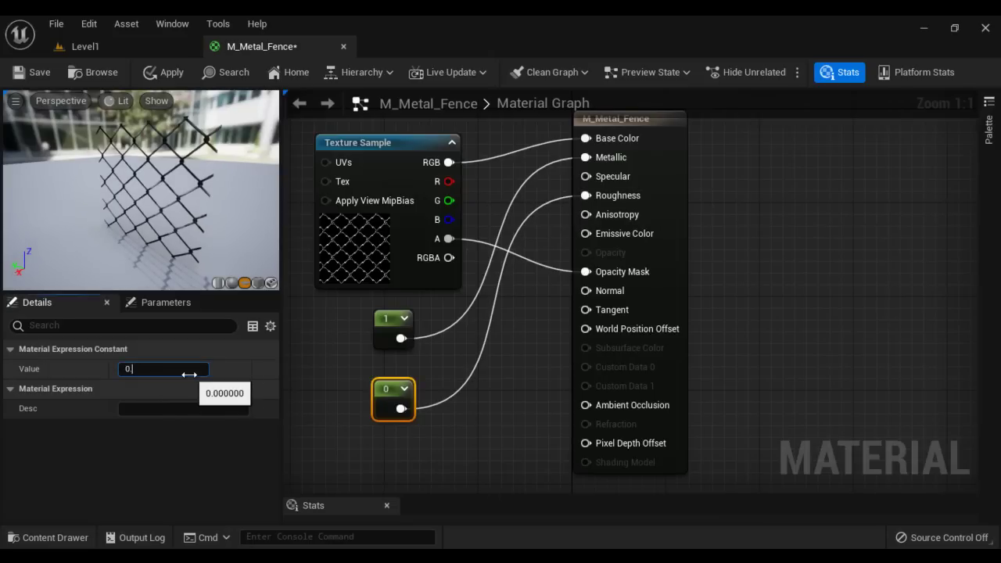
type(".5")
key("Return")
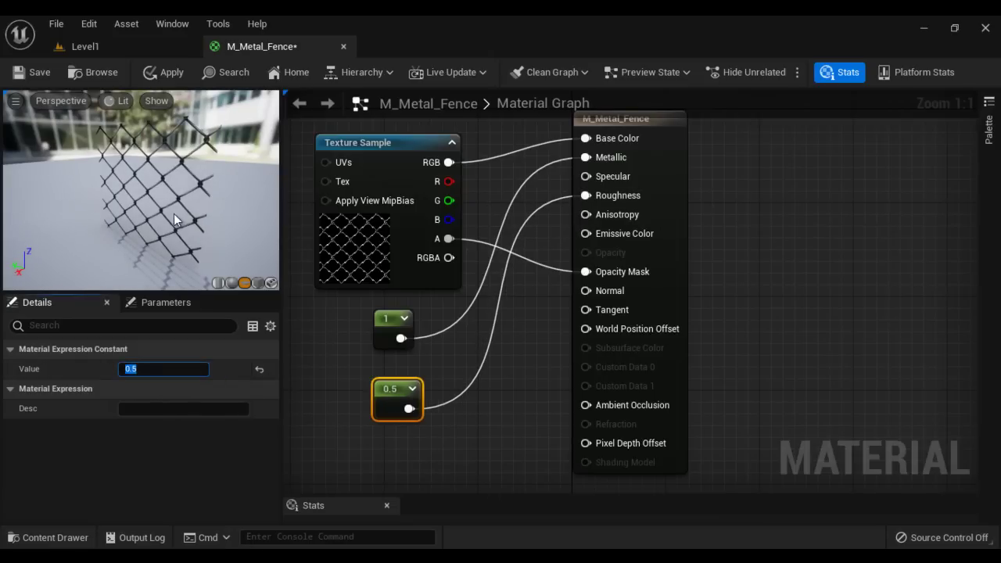
scroll(161, 209, "up", 5)
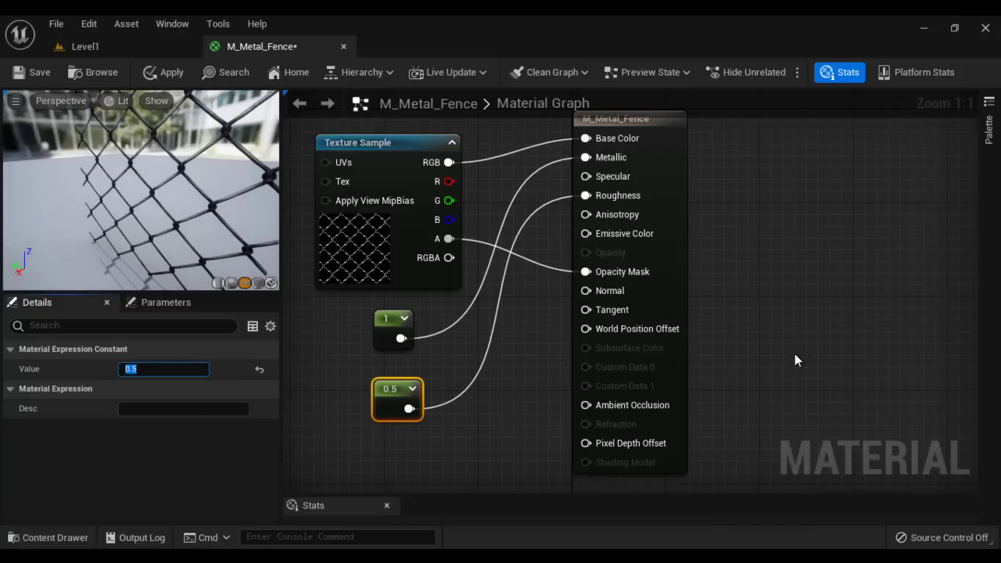
Step: Add a second Texture Sample with T_Metal_Fence_N and wire its RGB into Normal
right_click_drag(793, 358, 792, 263)
right_click(384, 362)
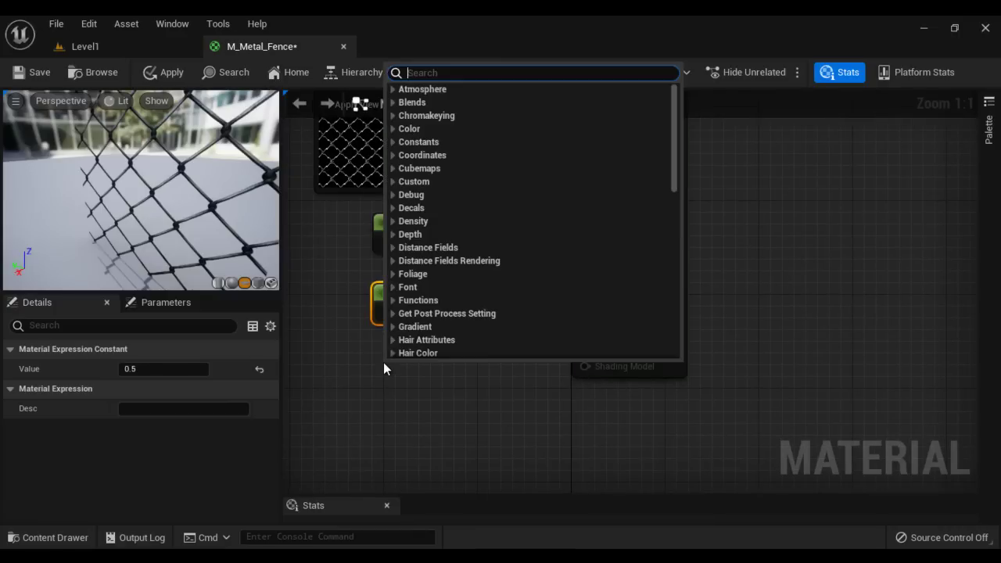
type("Tex")
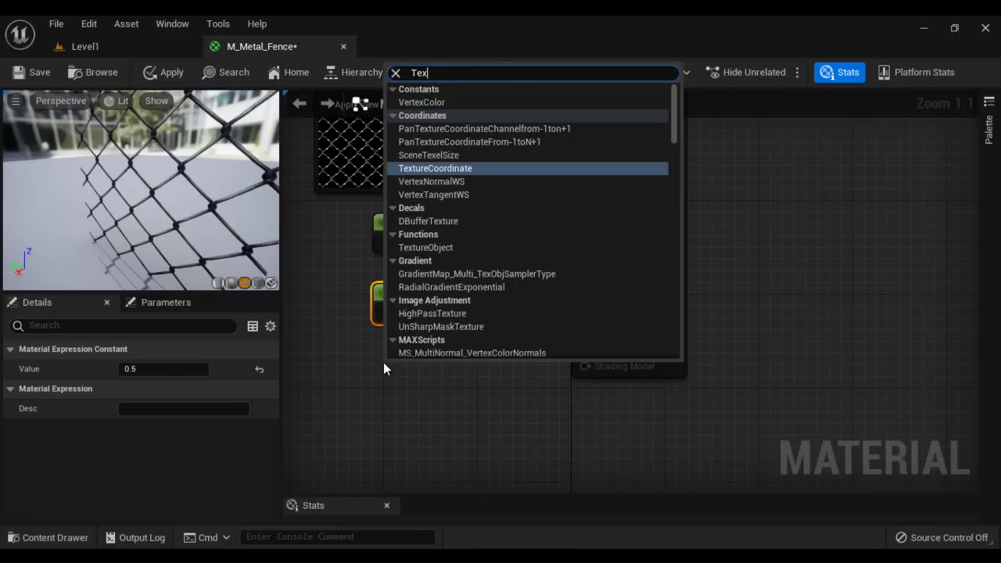
type("tu")
key("Return")
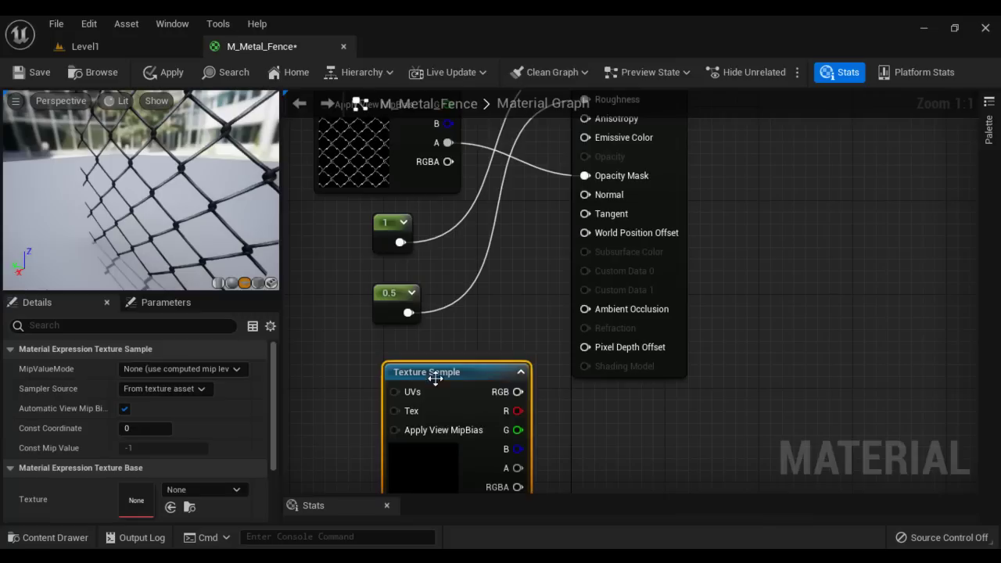
left_click(235, 489)
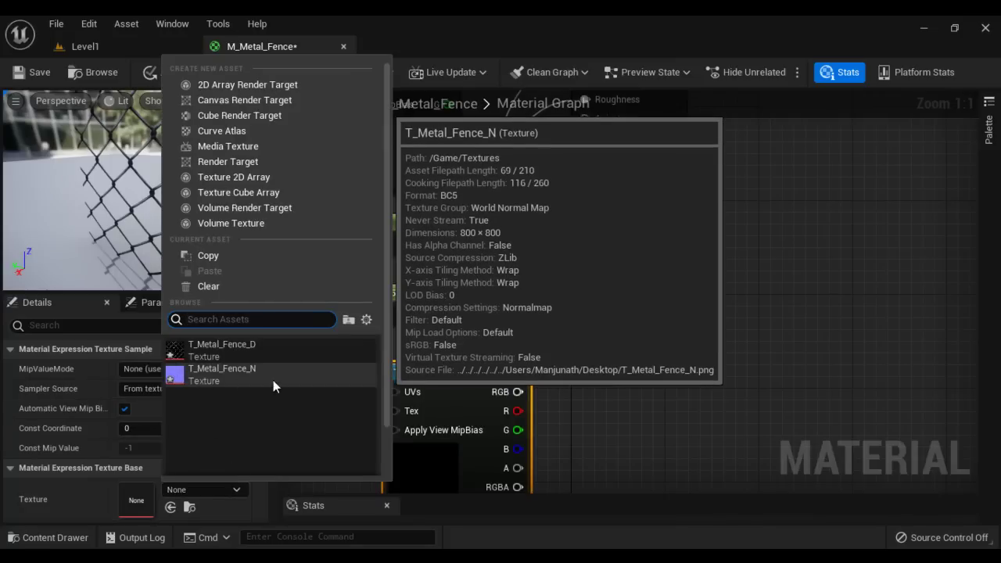
left_click(255, 380)
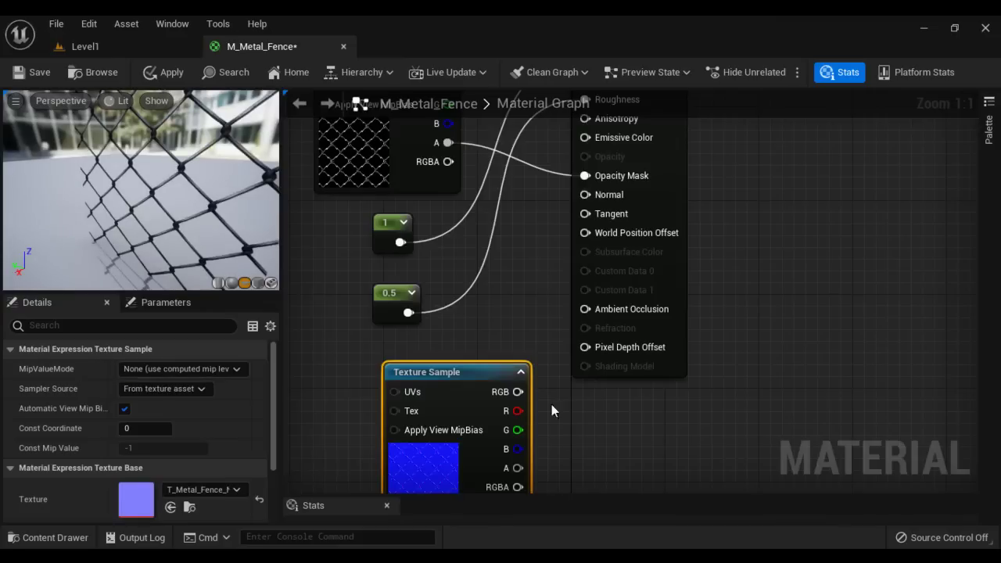
left_click_drag(518, 392, 585, 195)
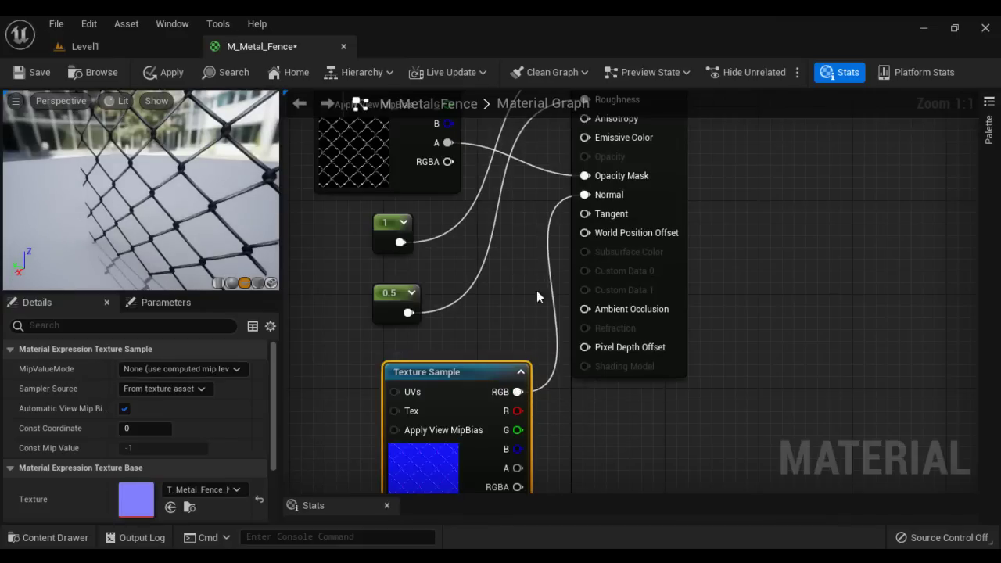
left_click_drag(474, 371, 451, 351)
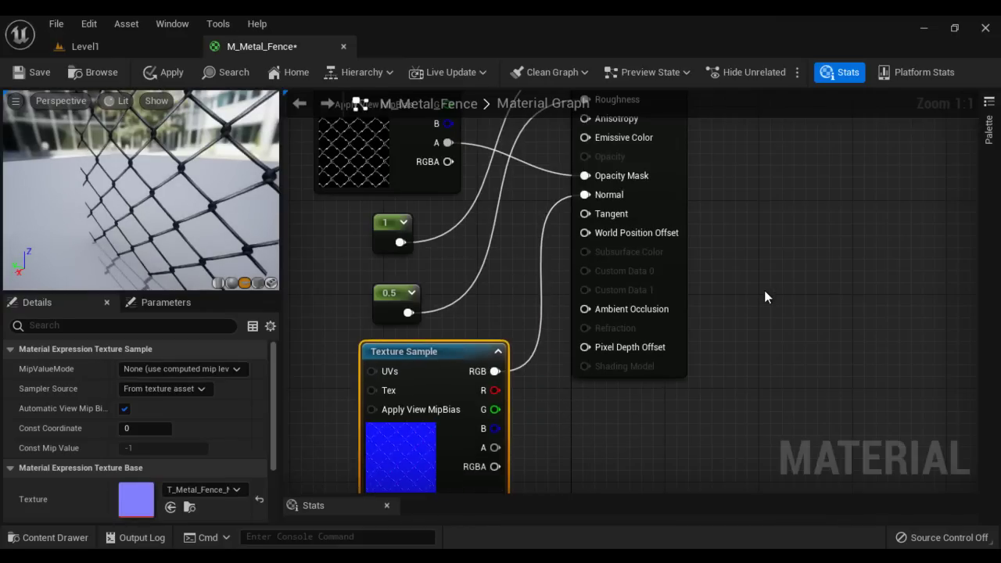
Step: Frame all material nodes in view and save M_Metal_Fence
scroll(765, 290, "down", 2)
right_click_drag(782, 228, 758, 239)
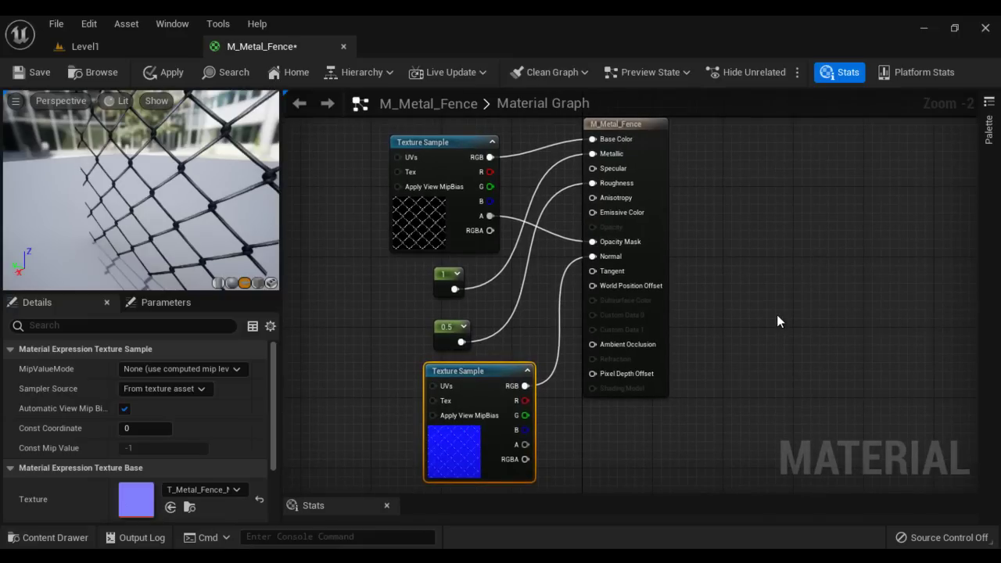
left_click(39, 75)
Step: Place a Plane actor from the basic shapes into Level1
left_click(101, 50)
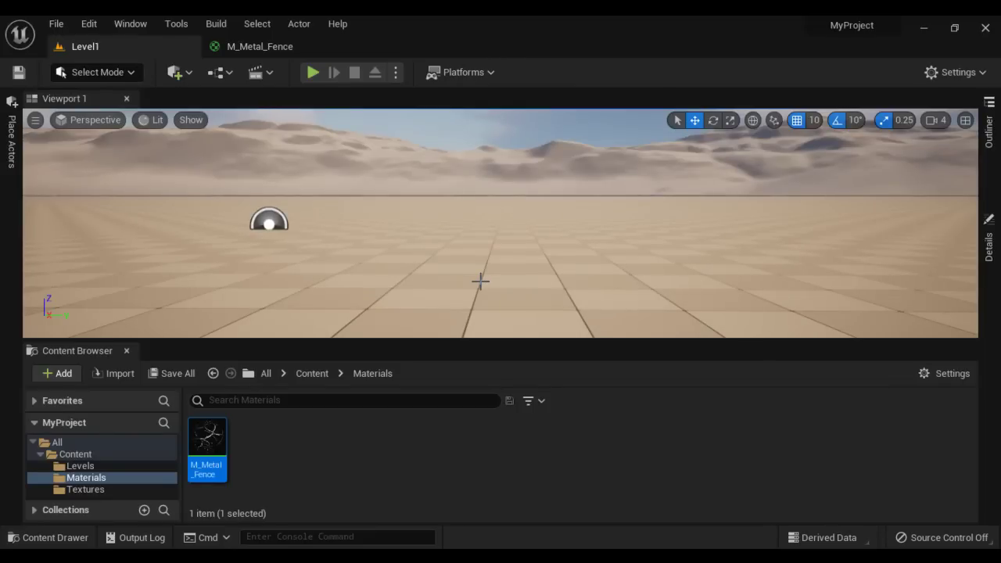
left_click(12, 142)
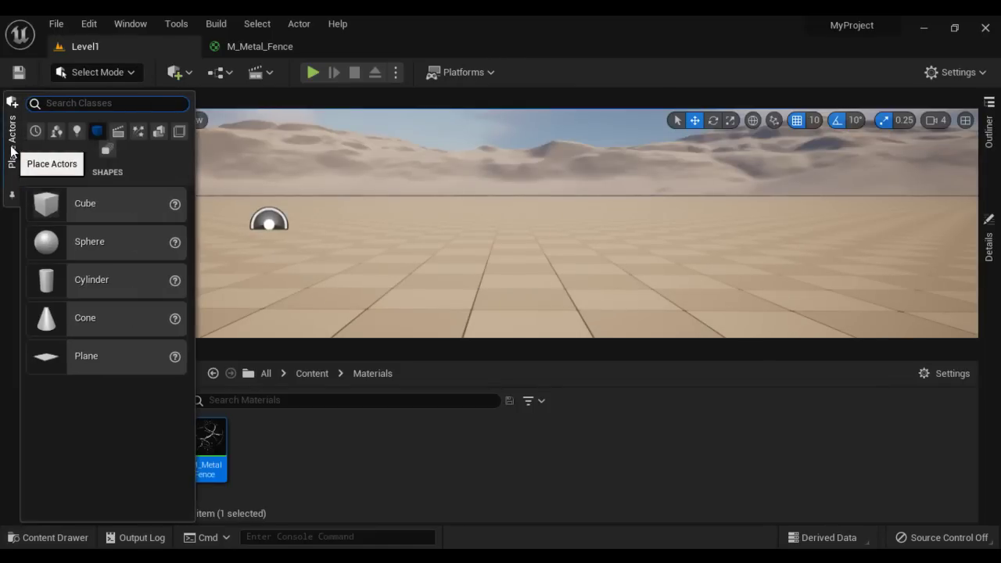
left_click_drag(47, 357, 456, 262)
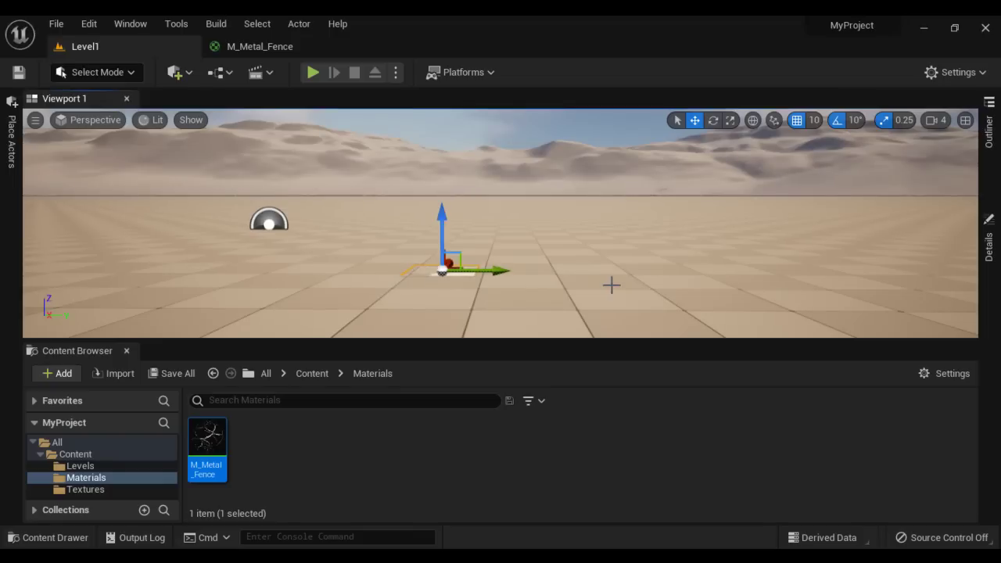
Step: Stand the plane upright above the floor and apply M_Metal_Fence to it
key("e")
left_click_drag(502, 259, 404, 422)
key("w")
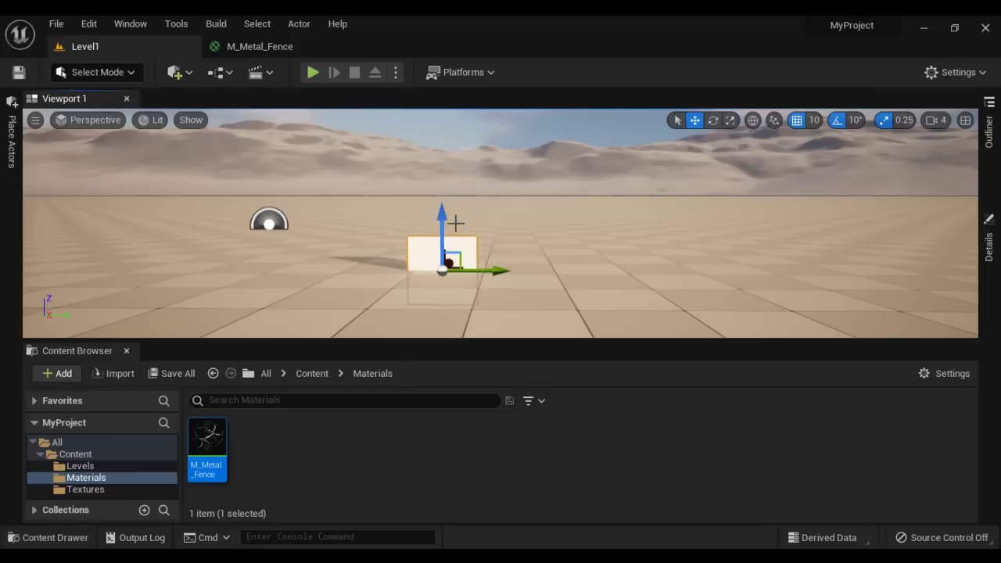
left_click_drag(441, 197, 440, 173)
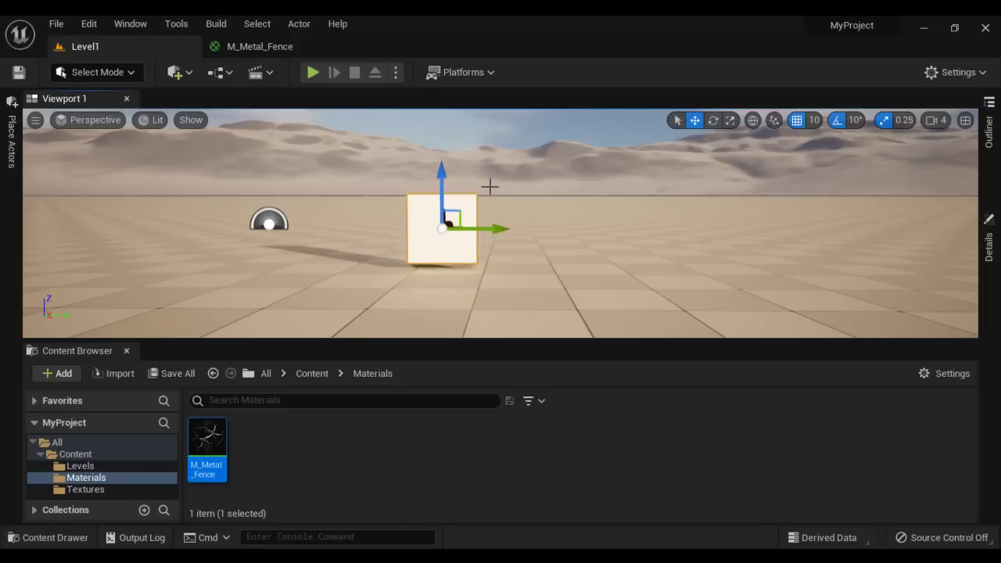
key("End")
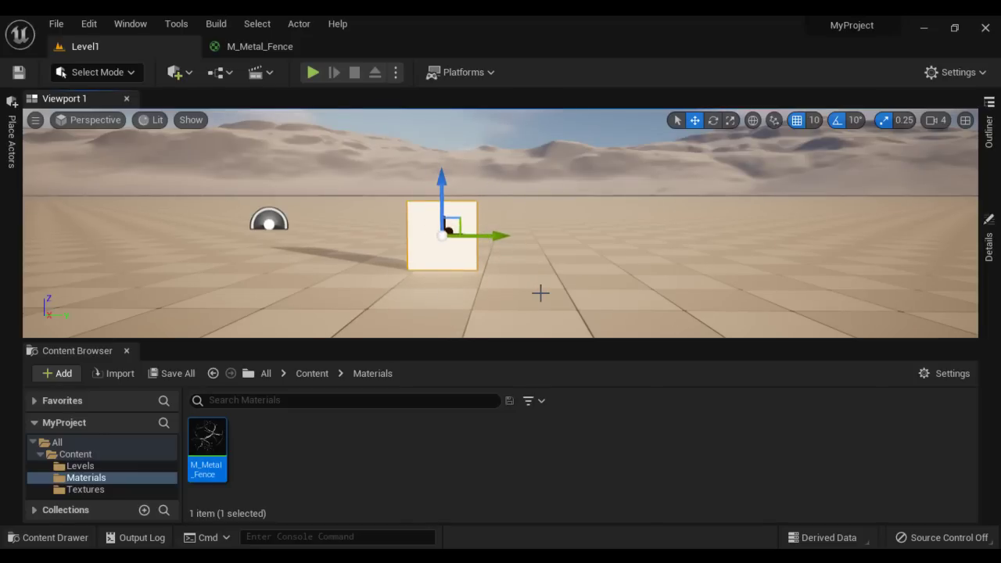
left_click_drag(207, 443, 418, 224)
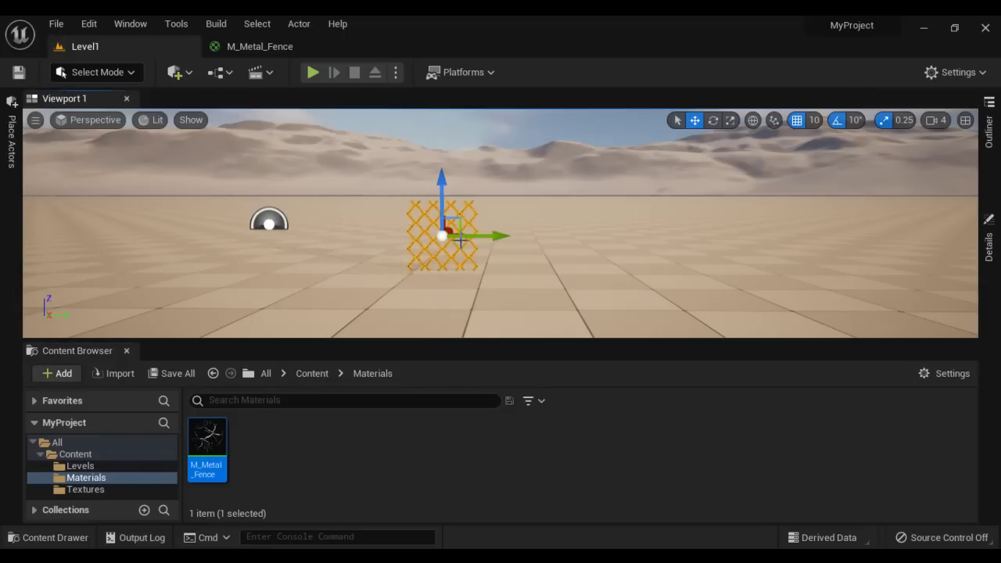
left_click(556, 289)
Step: Duplicate the fence panel, placing the copy to the right of the first
mouse_move(556, 288)
left_mouse_down()
mouse_move(442, 298)
mouse_move(541, 295)
left_mouse_up()
scroll(415, 241, "up", 2)
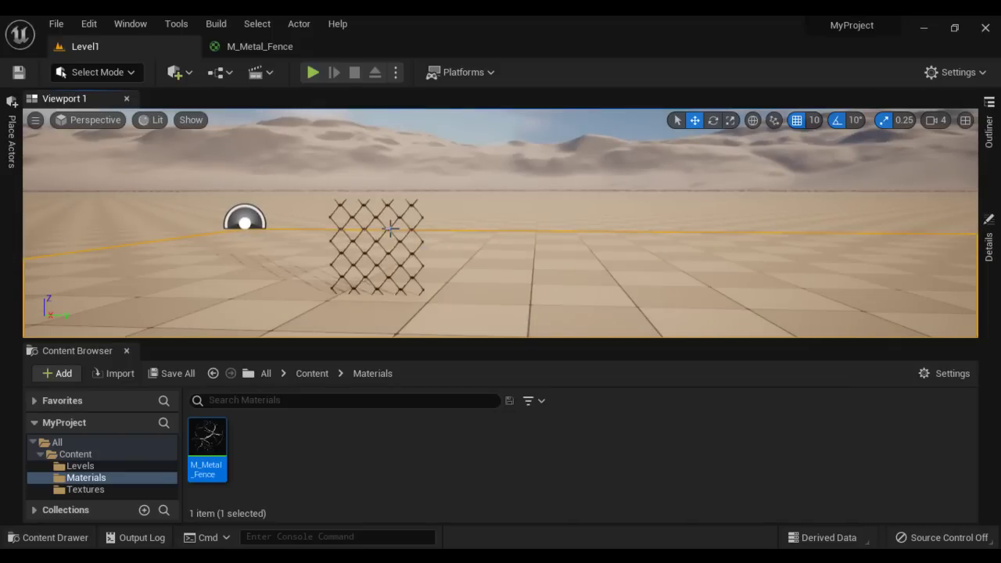
left_click(386, 227)
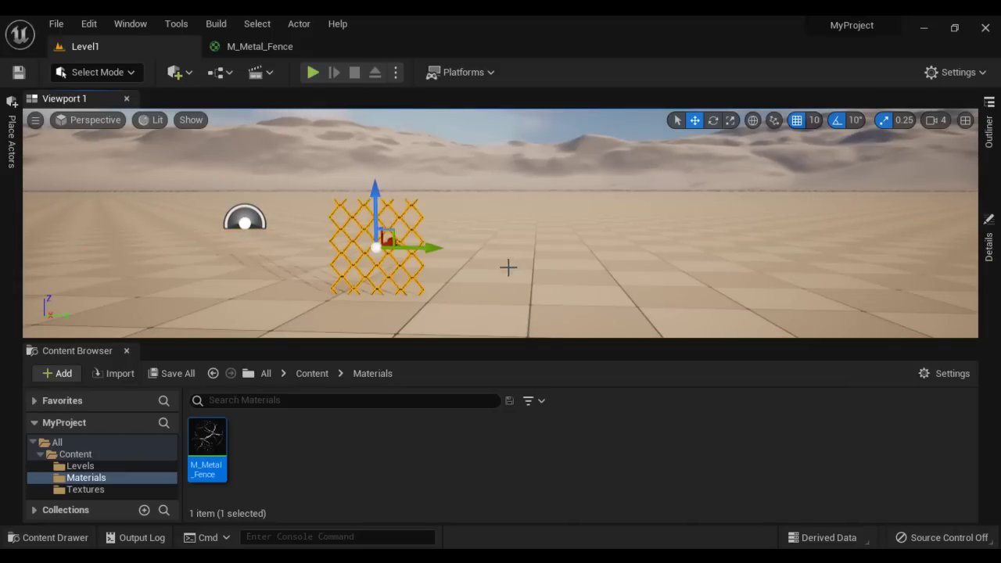
left_click_drag(438, 249, 742, 254, "alt")
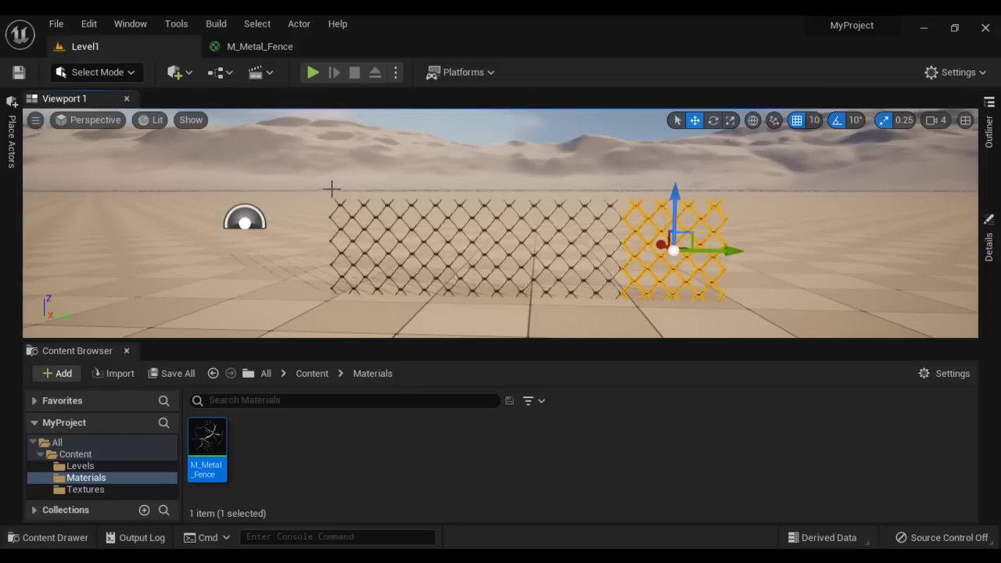
left_click(12, 141)
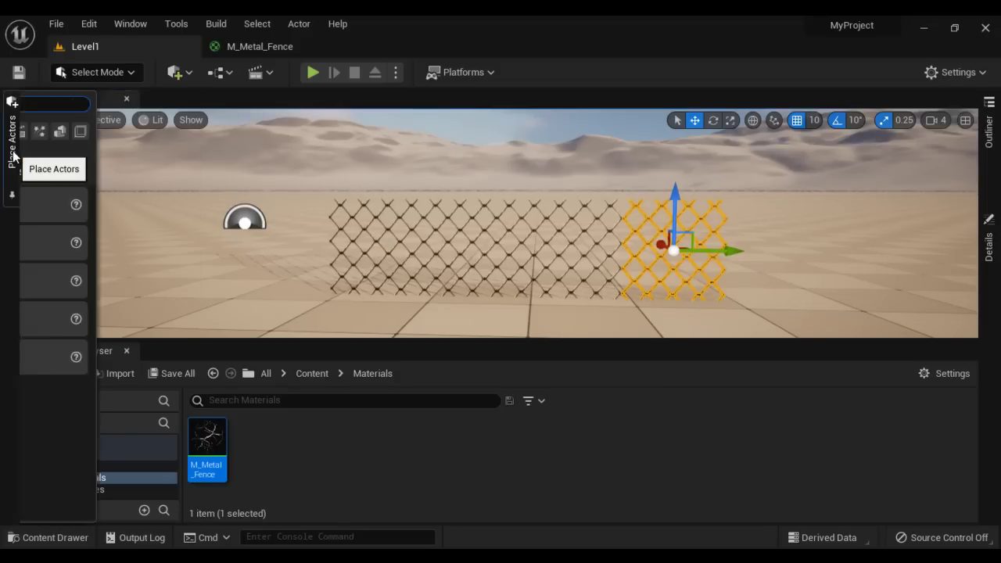
Step: Place a Cylinder beside the fence and set its X and Y scale to 0.25
left_click_drag(91, 280, 342, 280)
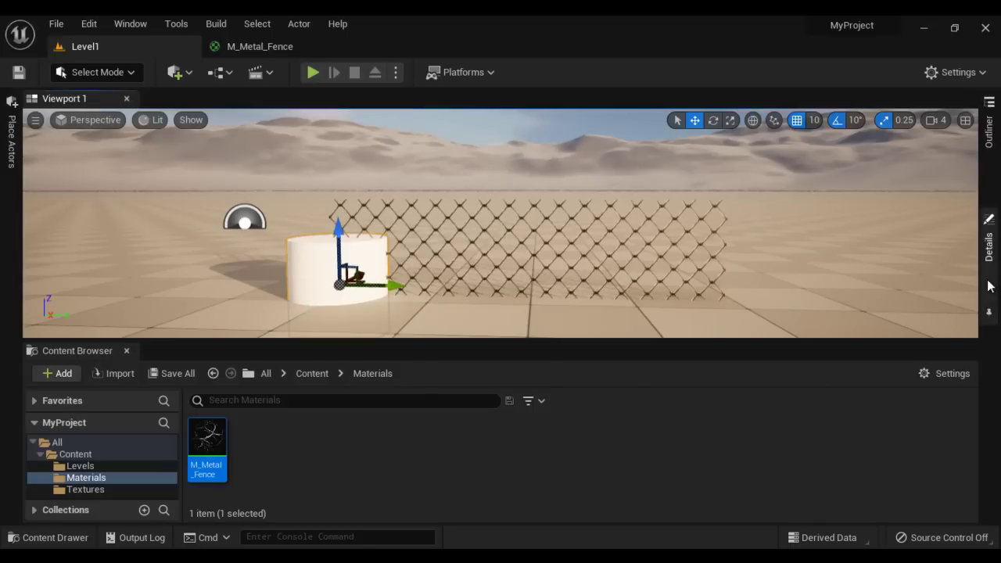
left_click(989, 251)
left_click(831, 316)
type("0.15")
key("Return")
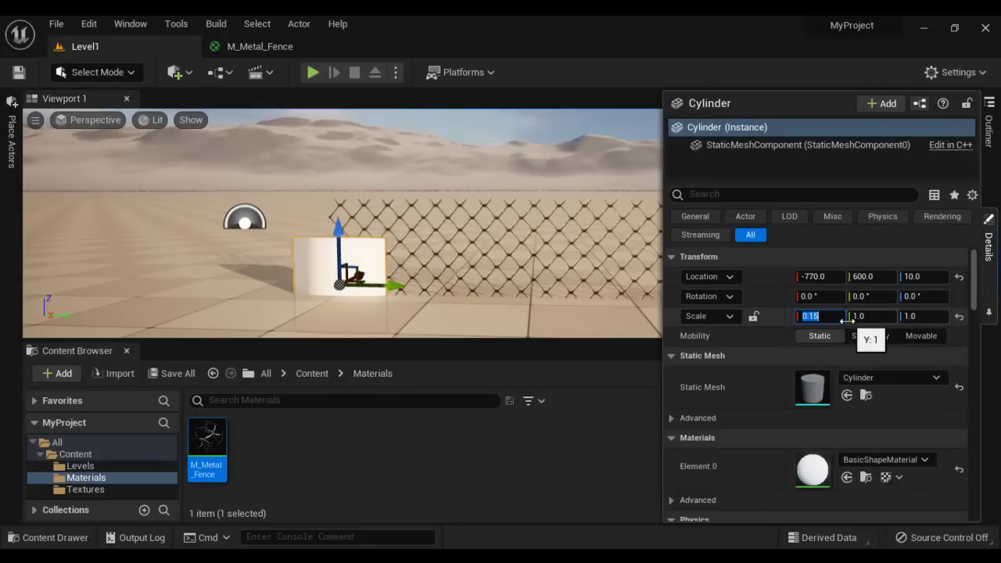
type("5")
key("Return")
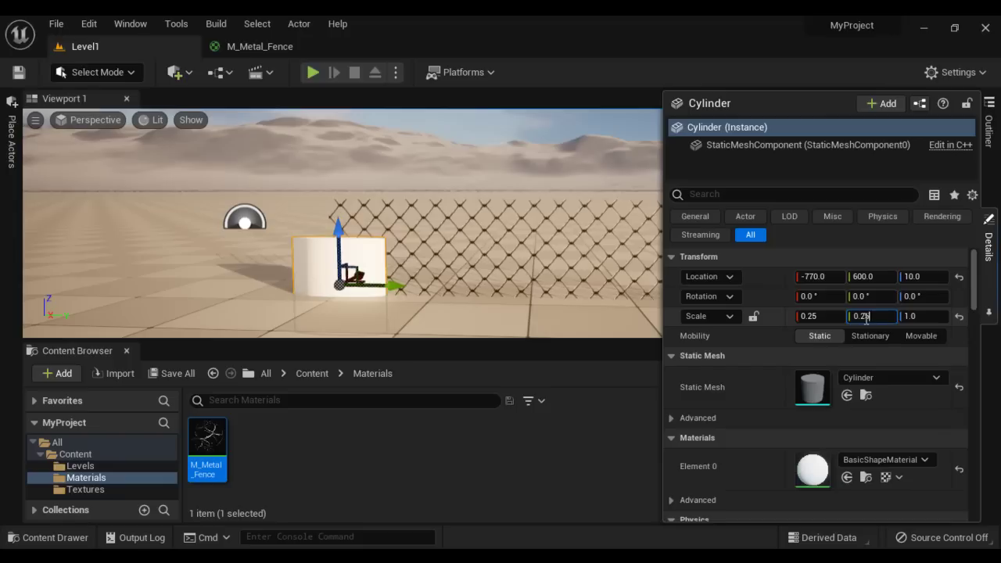
left_click(867, 316)
type("0.25")
key("Return")
Step: Raise the cylinder post above the floor and move it to the fence end
left_click(335, 209)
left_click_drag(335, 210, 336, 190)
left_click_drag(391, 243, 796, 255)
left_click_drag(624, 305, 599, 302)
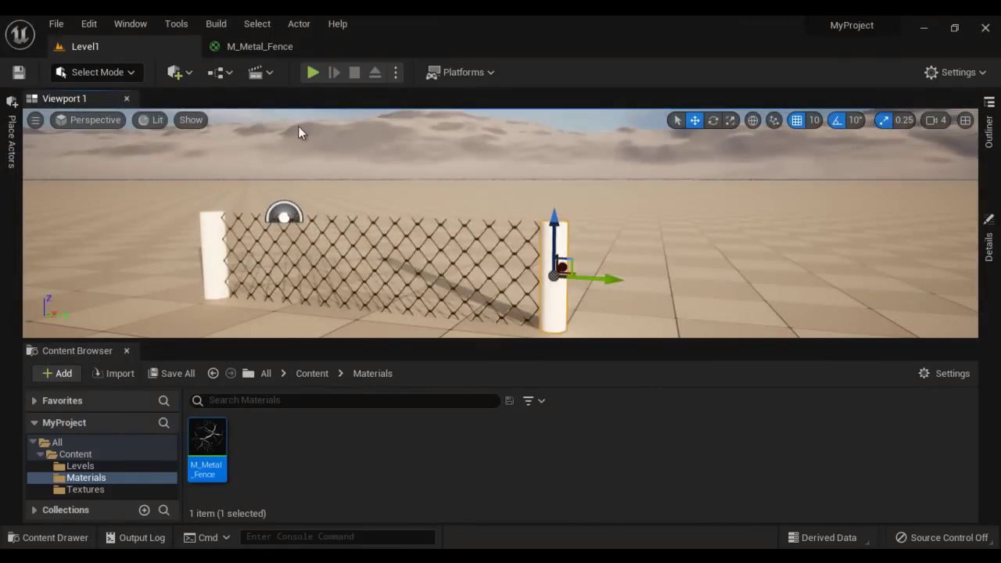
Step: Nudge the normal-map node in M_Metal_Fence, then return to Level1 and minimize the editor
left_click(266, 50)
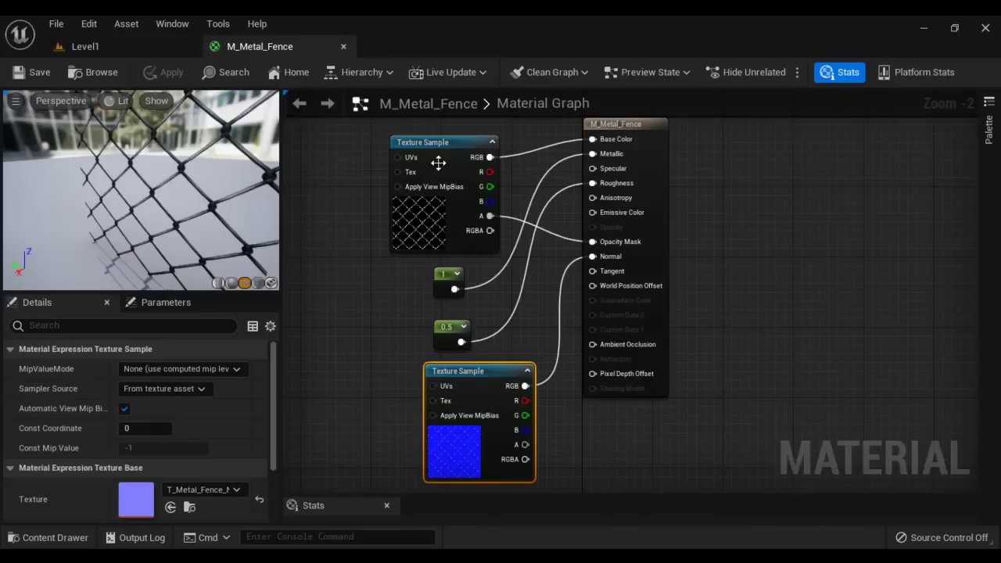
left_click_drag(487, 370, 460, 371)
left_click(101, 45)
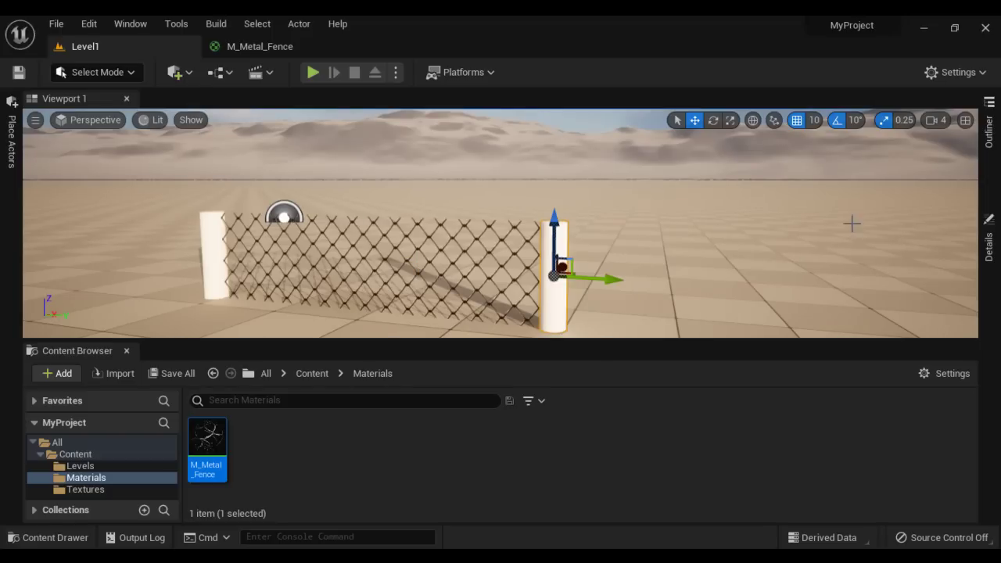
left_click(924, 31)
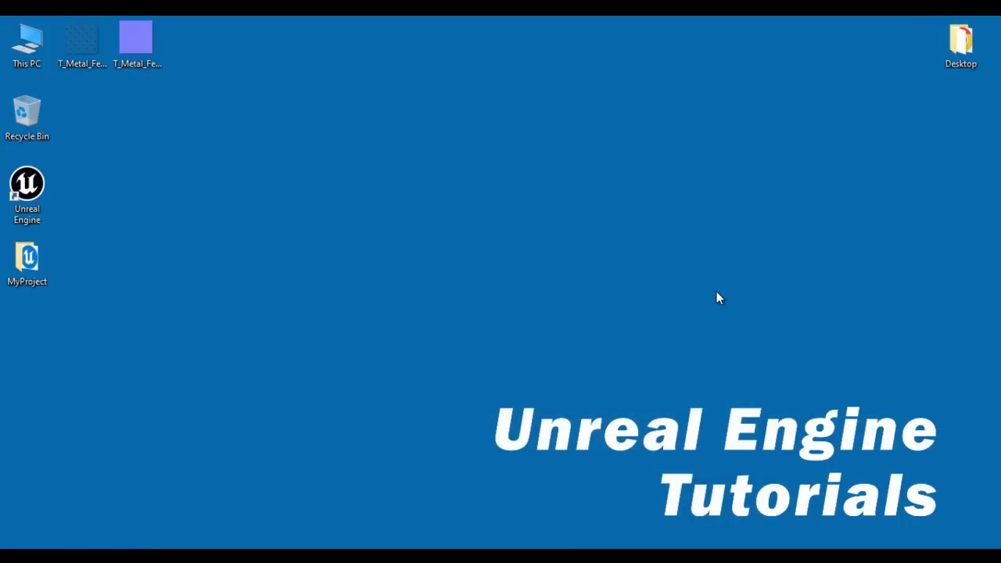